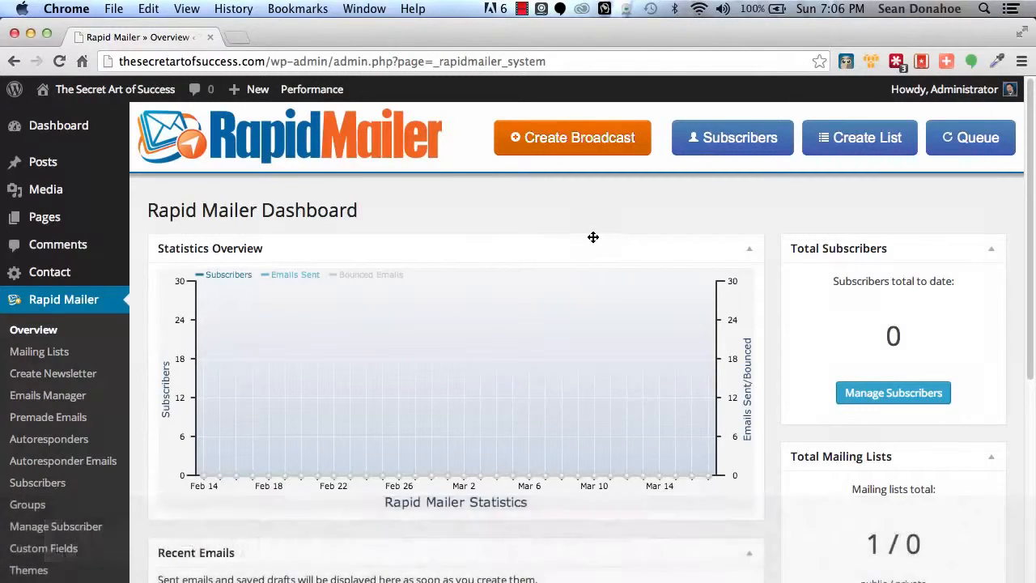
Step: Review the Rapid Mailer dashboard's statistics, recent emails, subscriber, mailing list and email summaries, and its submenu
scroll(592, 237, "down", 3)
scroll(592, 236, "up", 3)
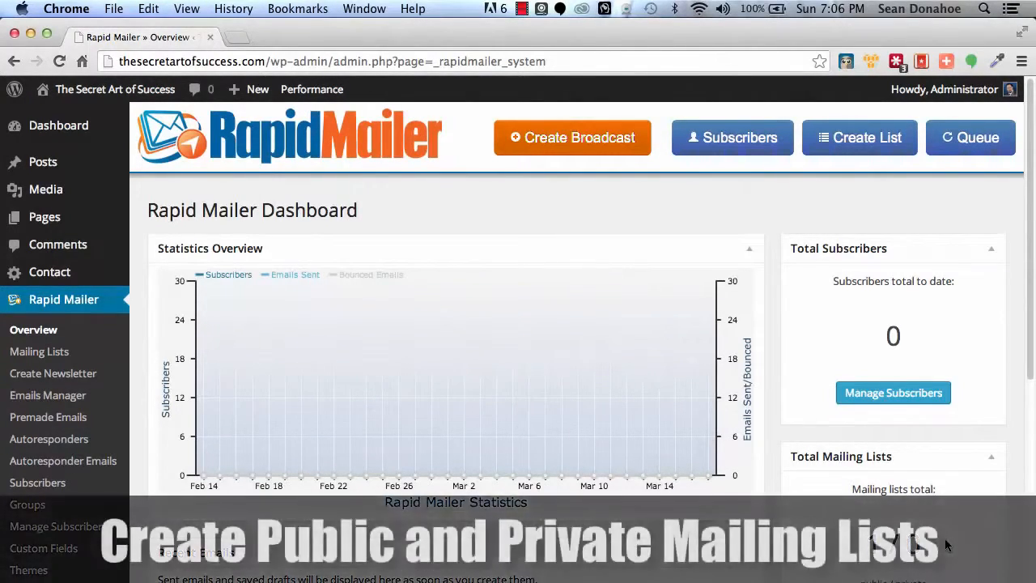
scroll(944, 542, "down", 5)
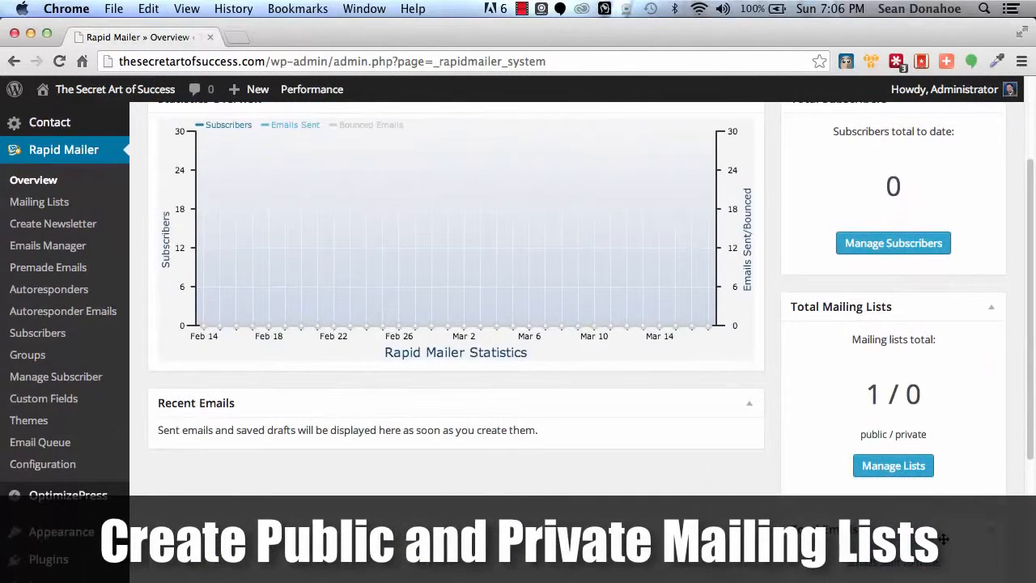
scroll(944, 539, "down", 8)
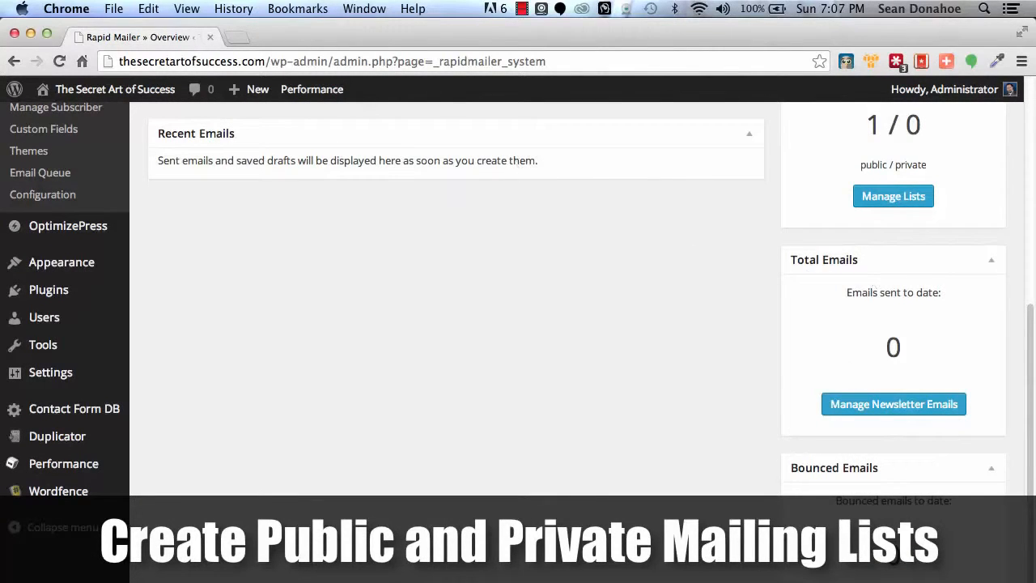
scroll(874, 316, "up", 13)
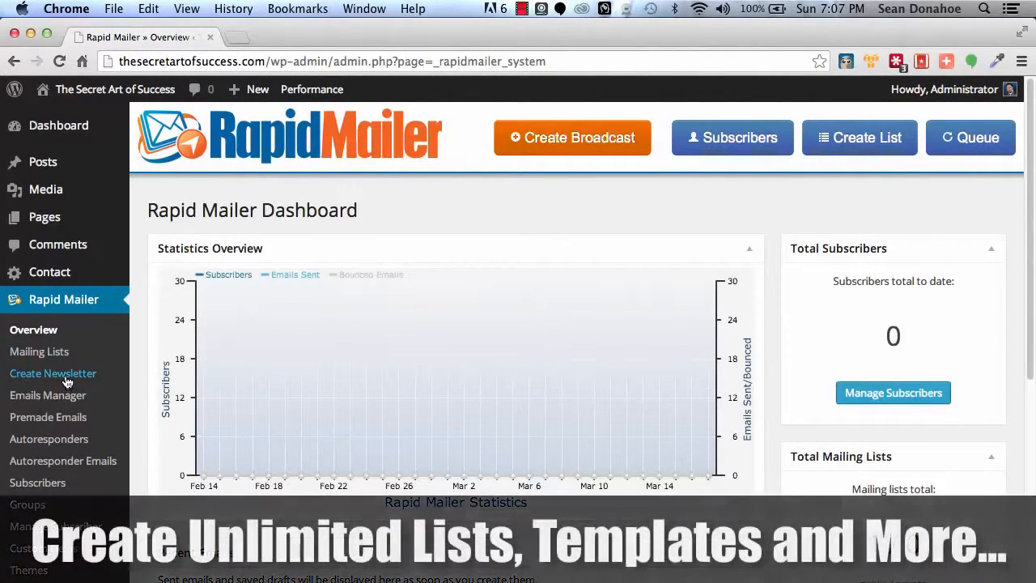
scroll(67, 381, "down", 1)
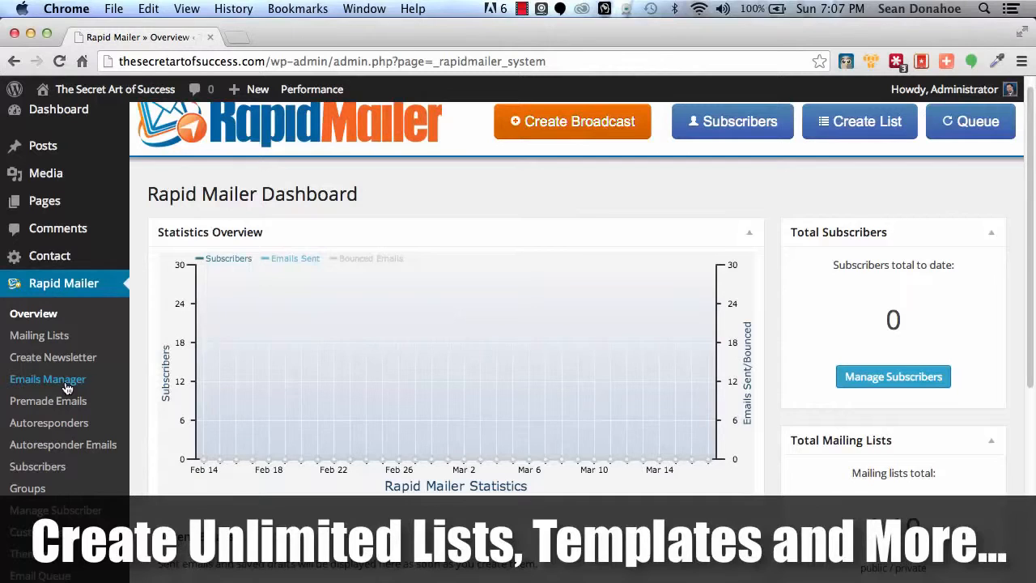
scroll(67, 387, "down", 2)
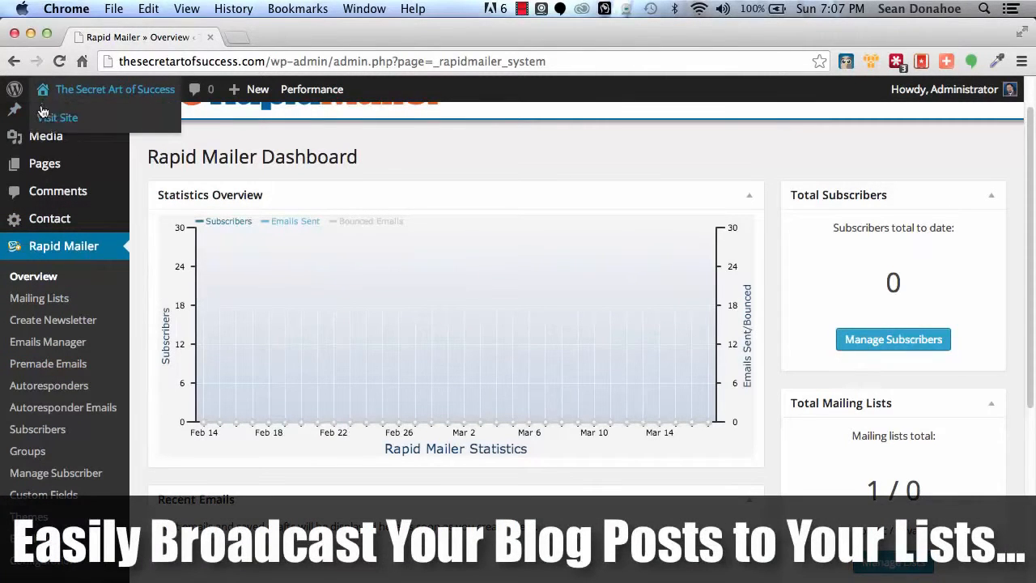
Step: Open the form for adding a new post in a separate browser tab and switch to it
mouse_move(49, 108)
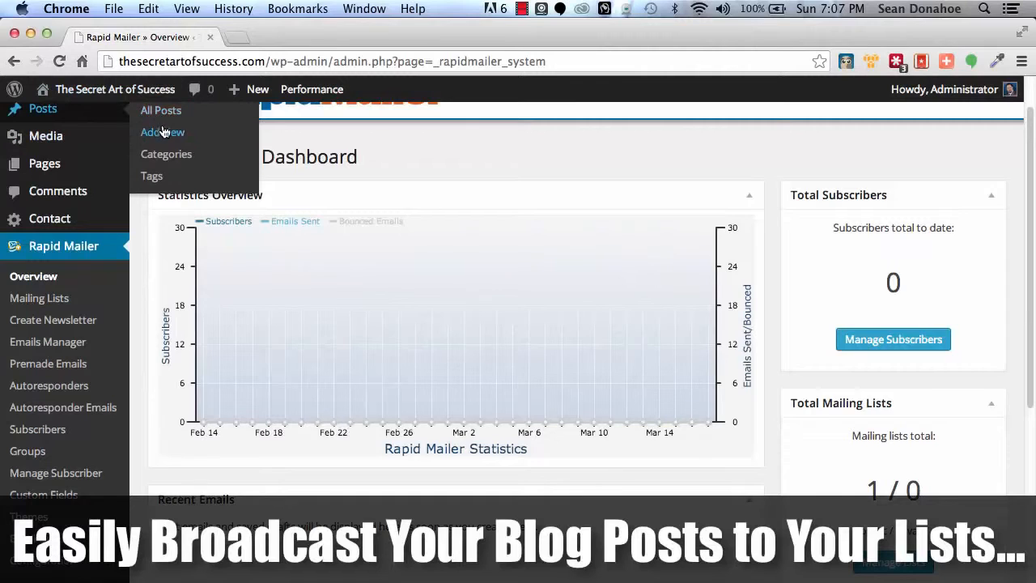
right_click(161, 130)
left_click(202, 136)
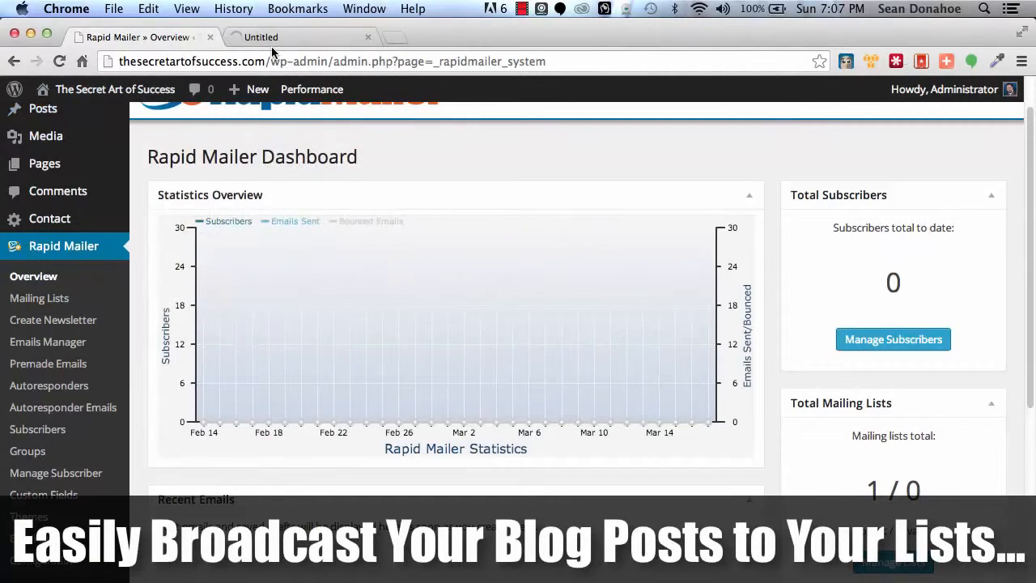
left_click(268, 40)
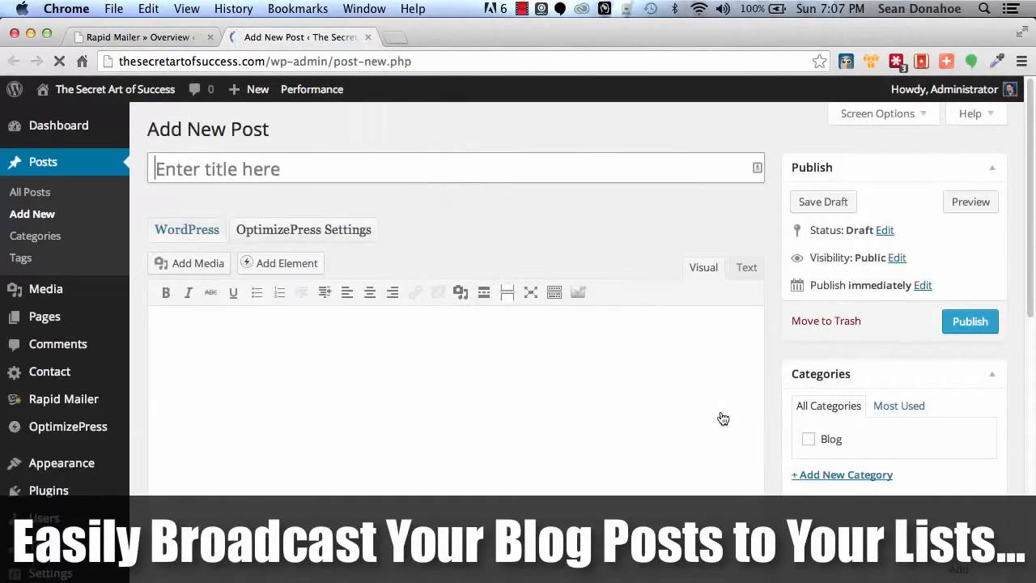
Step: Find the Send as Newsletter options below the post editor and choose the Default theme
scroll(454, 397, "down", 15)
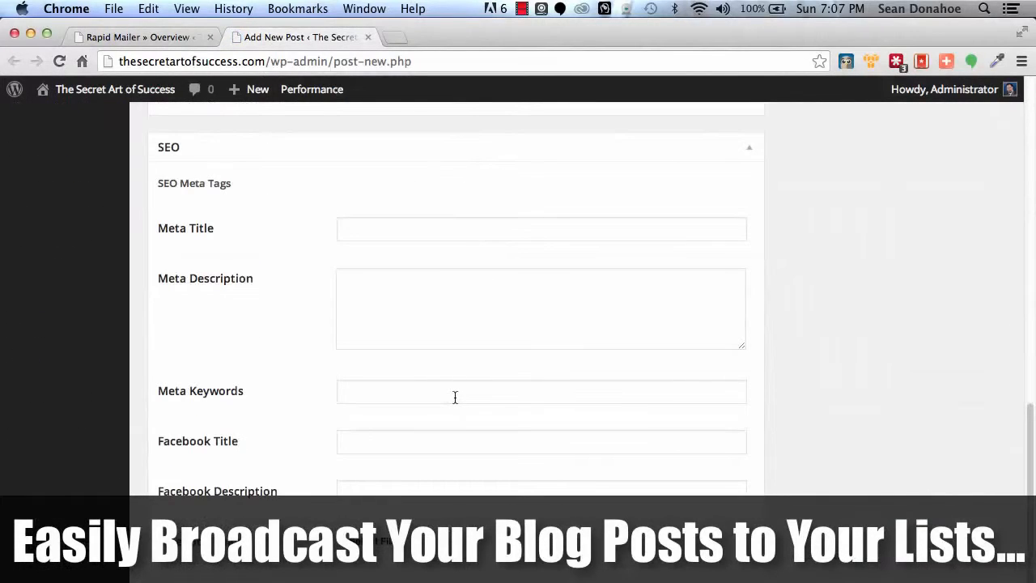
scroll(454, 397, "up", 5)
scroll(454, 397, "down", 10)
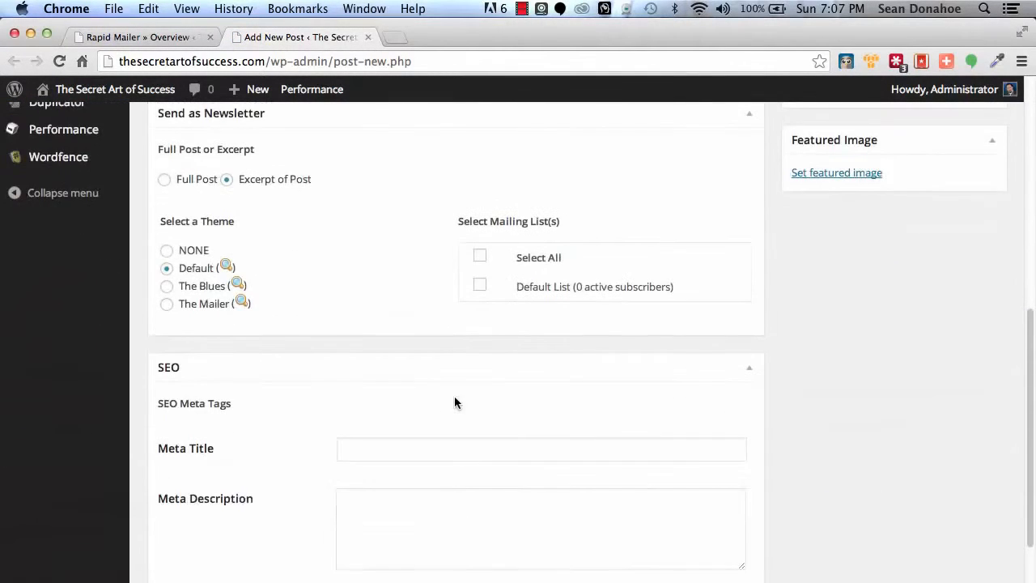
scroll(454, 396, "up", 3)
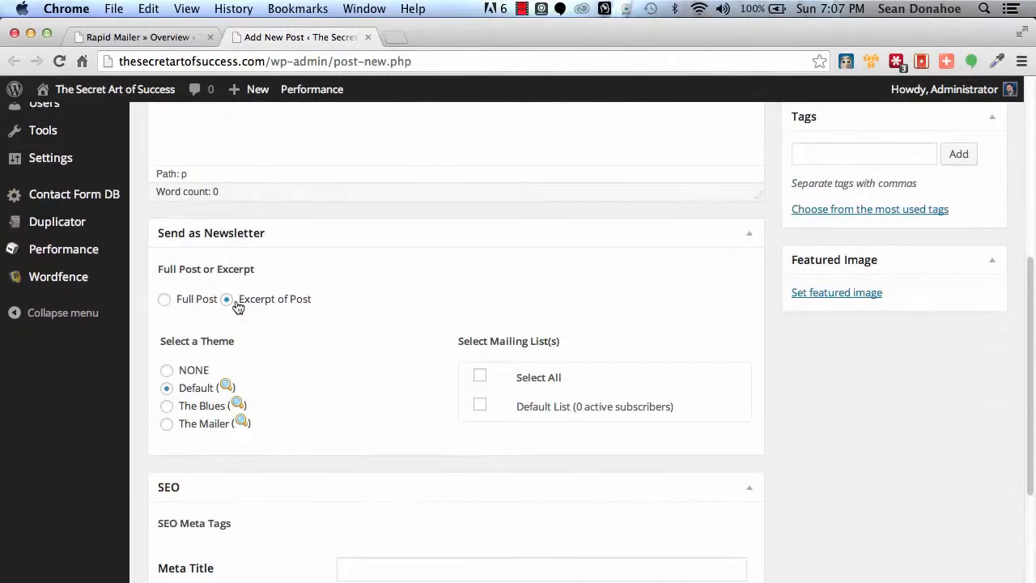
left_click(167, 388)
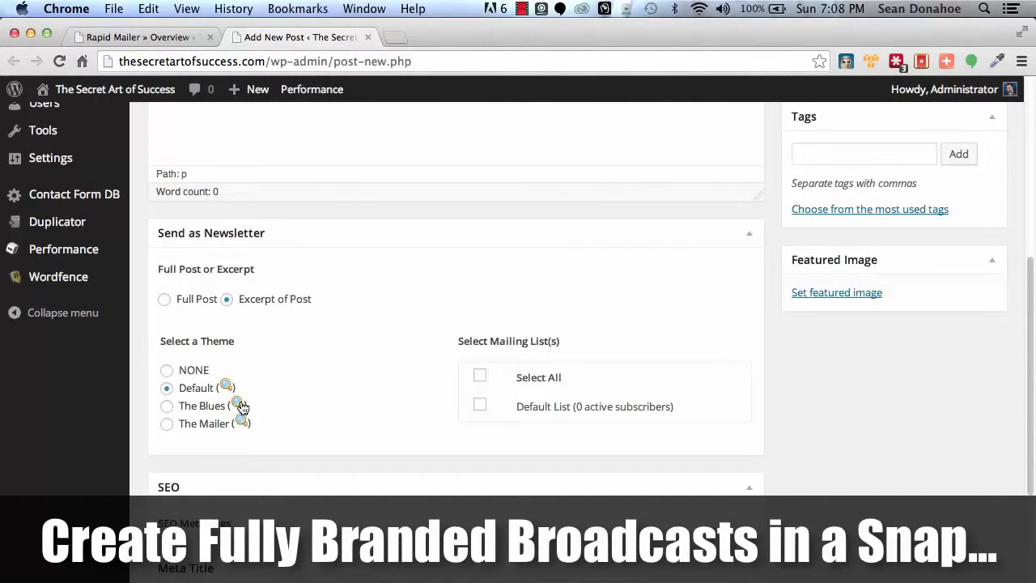
Step: Preview The Blues newsletter theme from its header to its footer, and close the preview
left_click(239, 405)
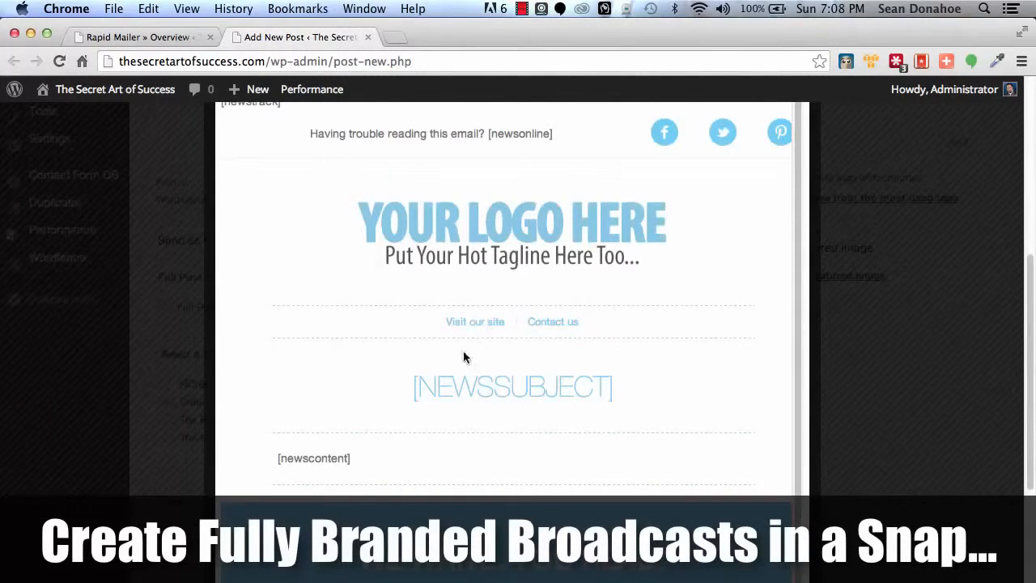
scroll(452, 281, "down", 6)
scroll(451, 282, "up", 6)
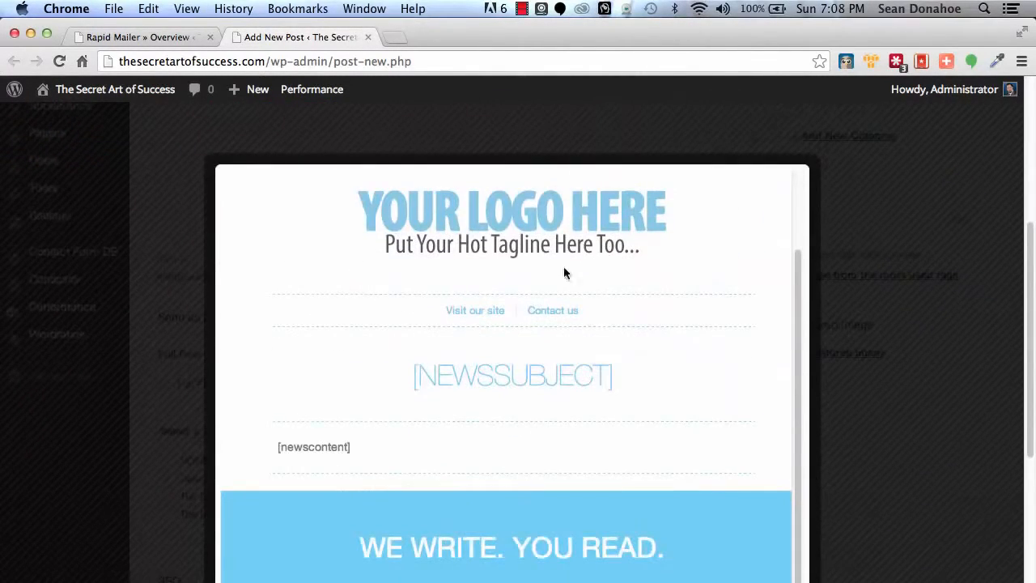
scroll(743, 173, "up", 5)
scroll(835, 313, "down", 2)
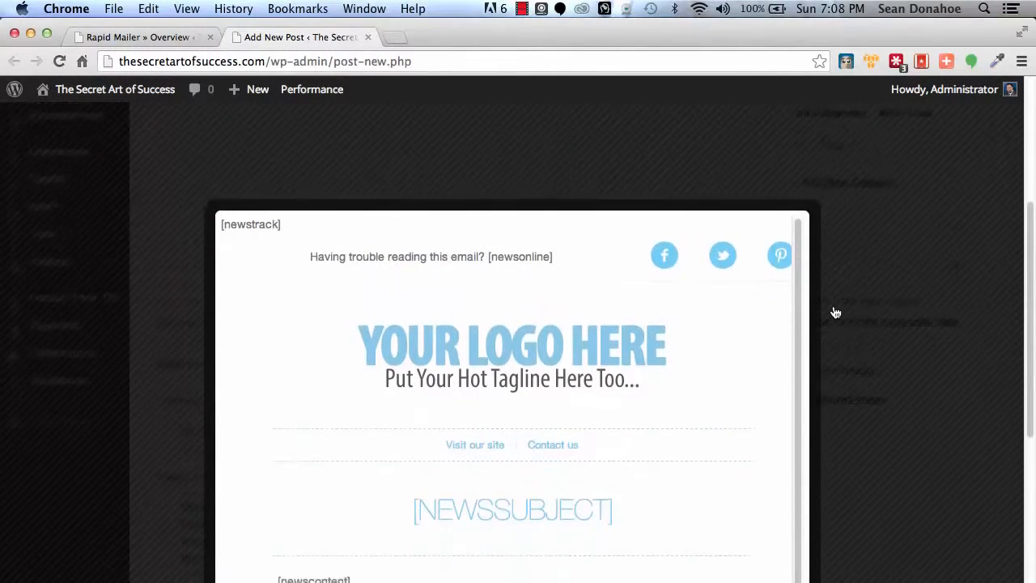
scroll(836, 312, "down", 5)
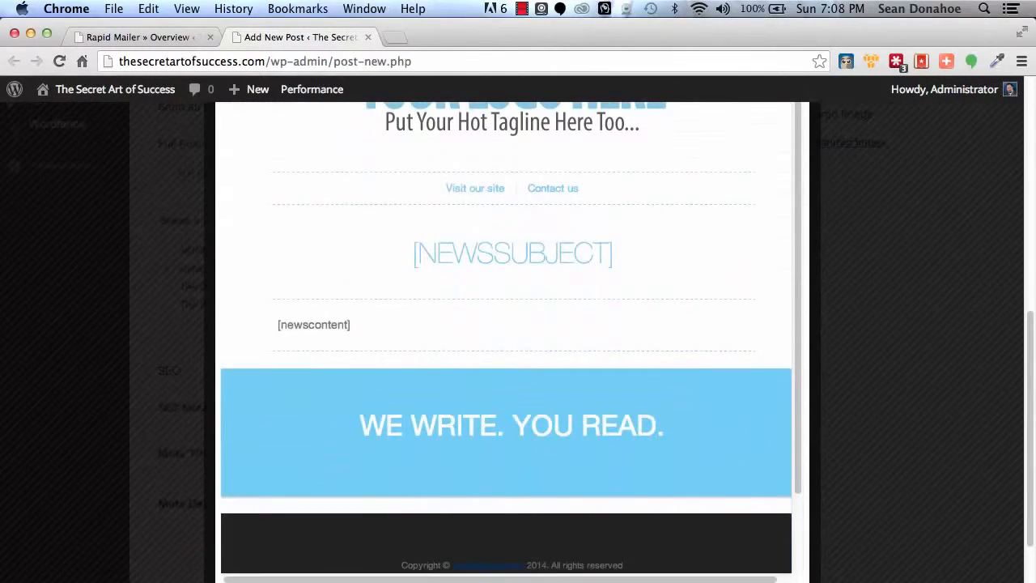
left_click(775, 578)
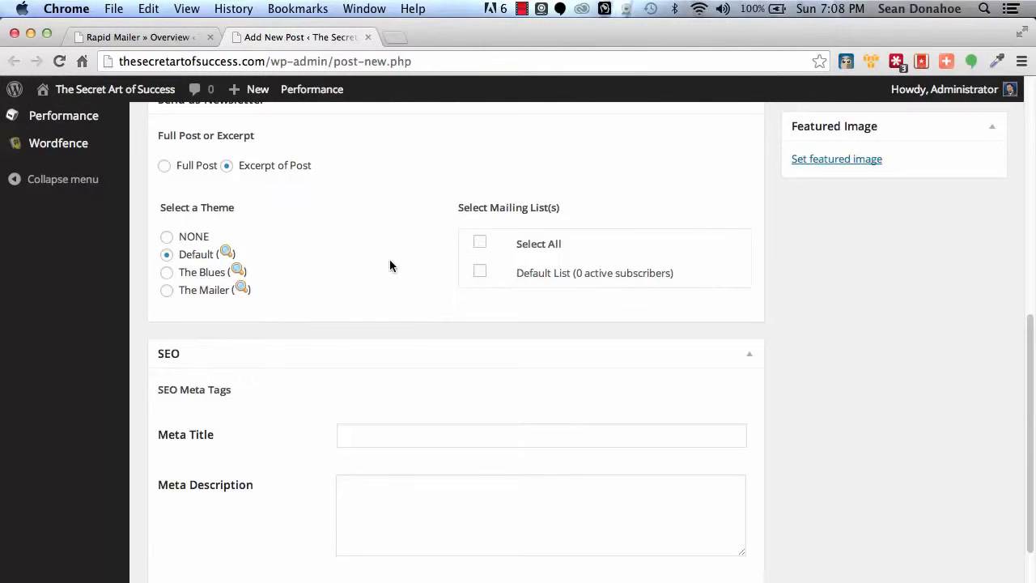
Step: Leave the new post form and return to the Rapid Mailer overview
scroll(389, 266, "up", 4)
scroll(389, 265, "up", 1)
scroll(873, 477, "up", 5)
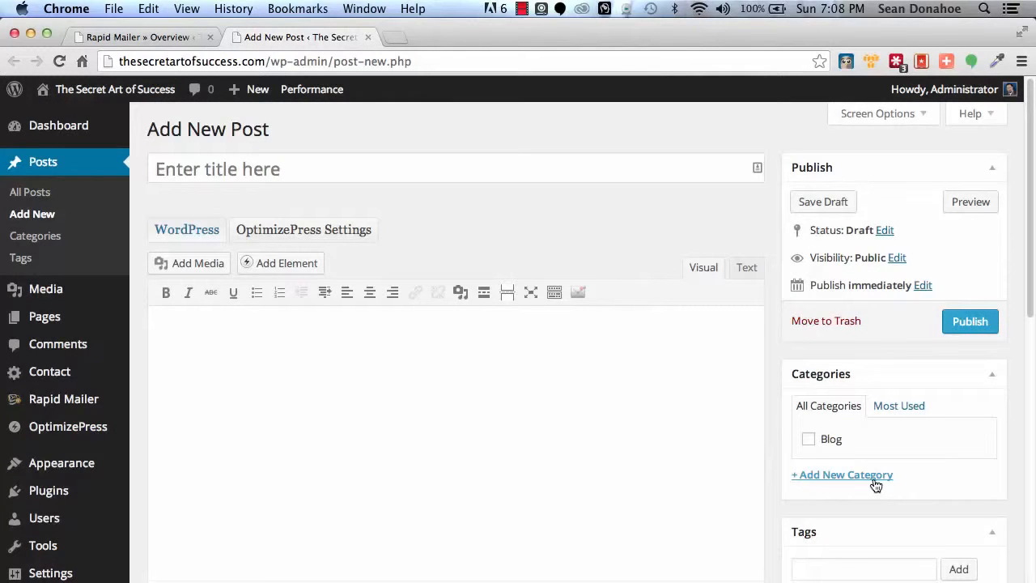
scroll(874, 484, "down", 5)
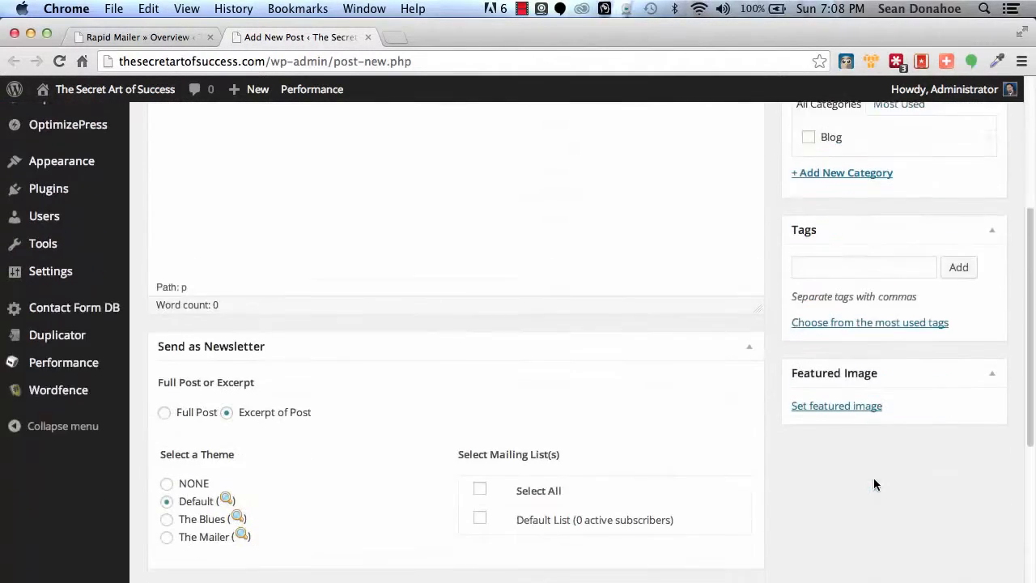
scroll(875, 480, "up", 7)
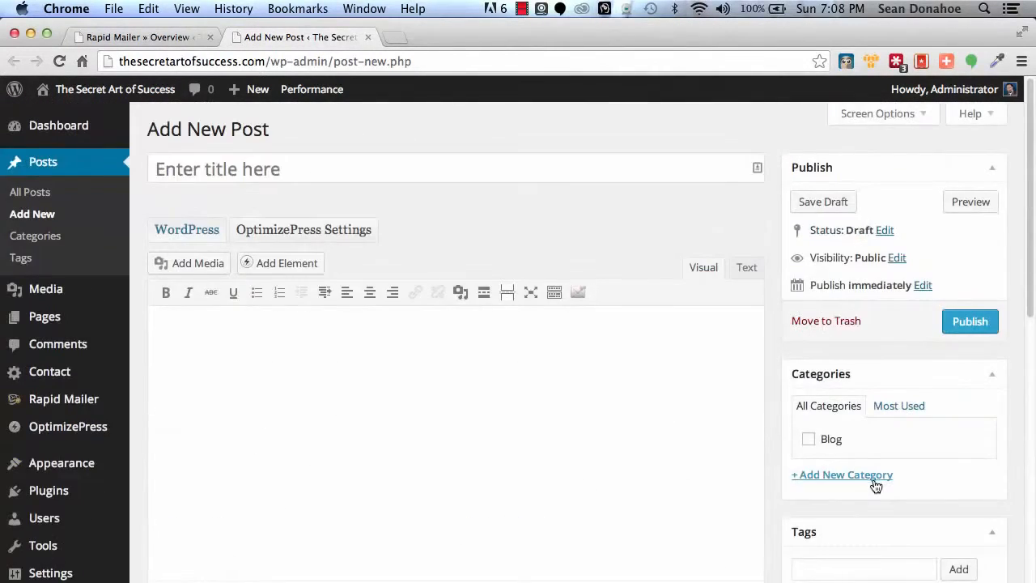
mouse_move(48, 398)
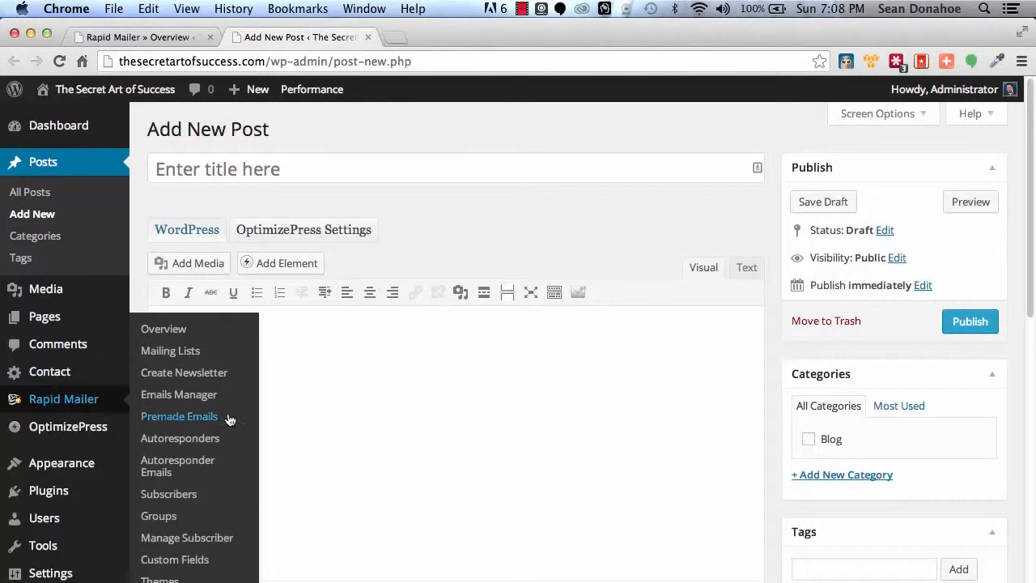
left_click(42, 397)
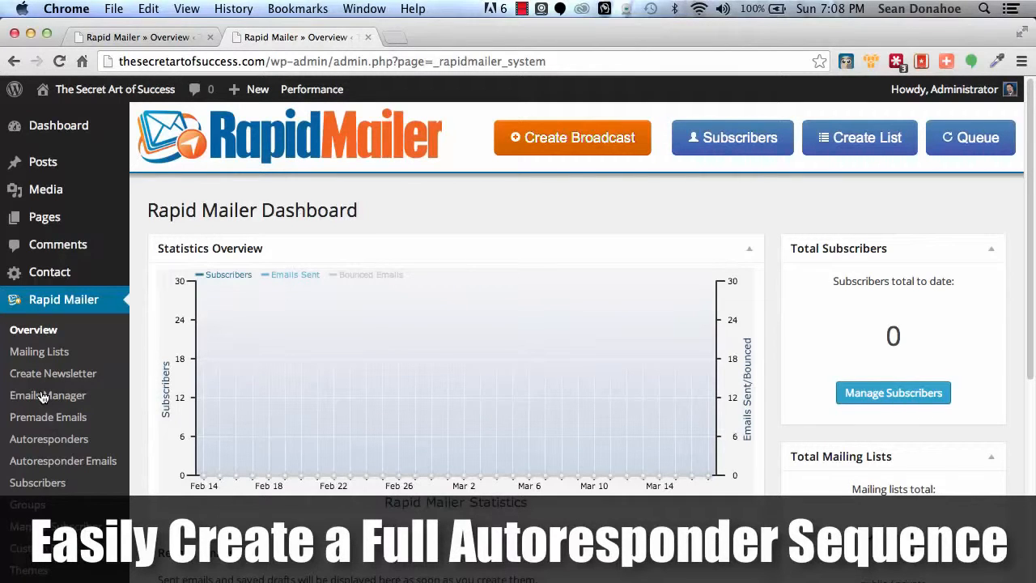
Step: Go to Rapid Mailer's Autoresponders page and start creating a new autoresponder
scroll(43, 396, "down", 3)
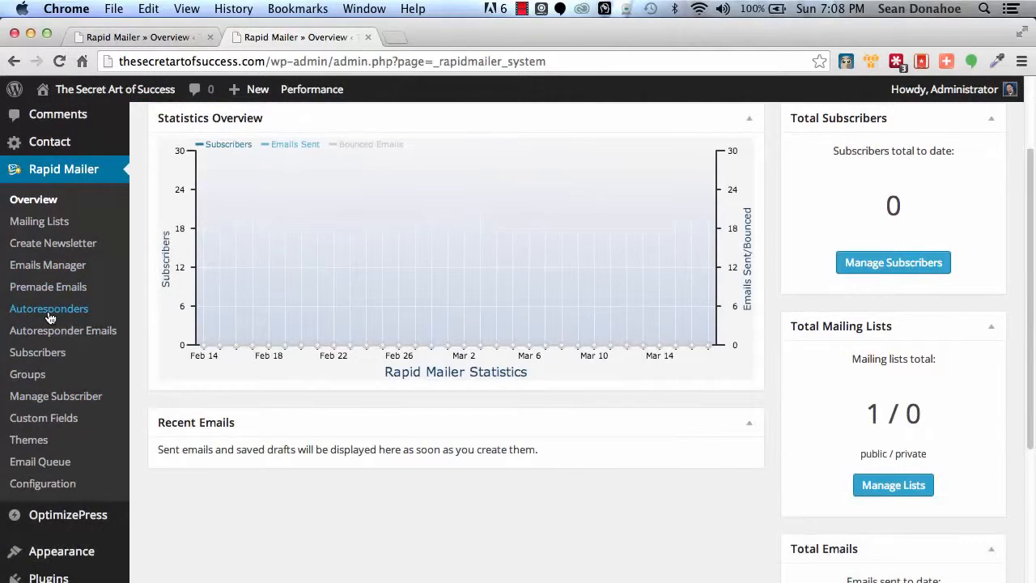
left_click(47, 315)
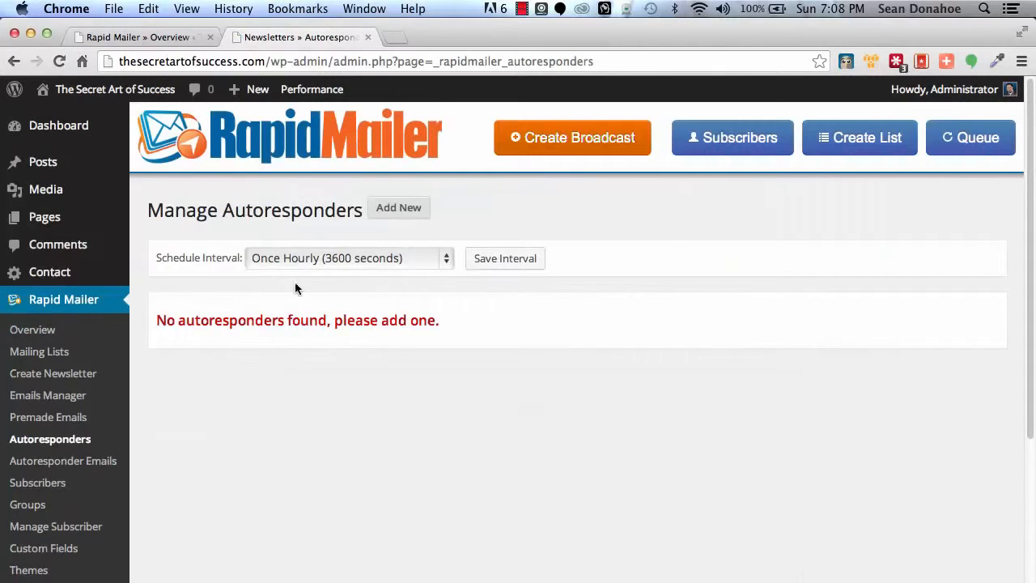
left_click(408, 213)
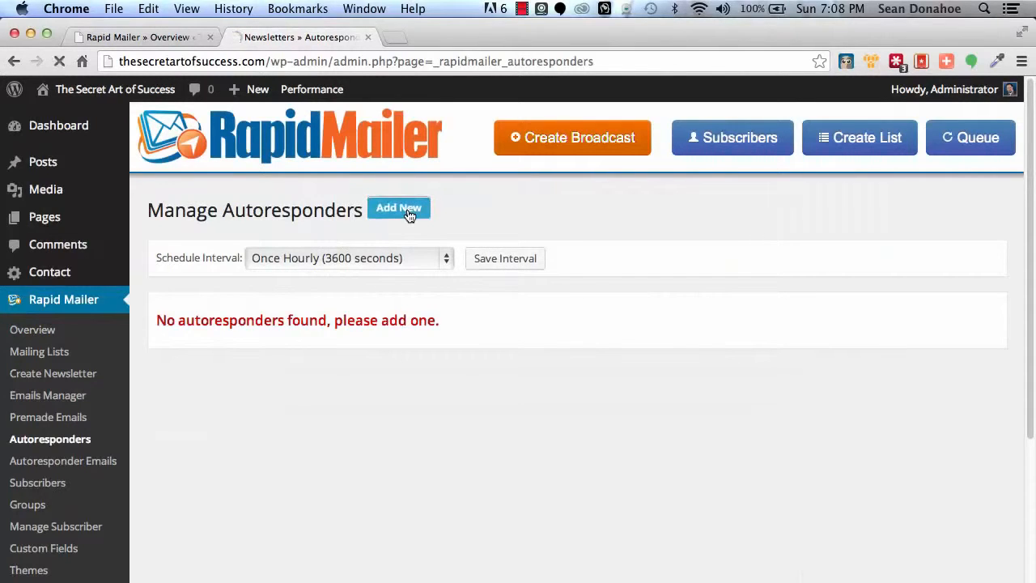
scroll(216, 332, "down", 2)
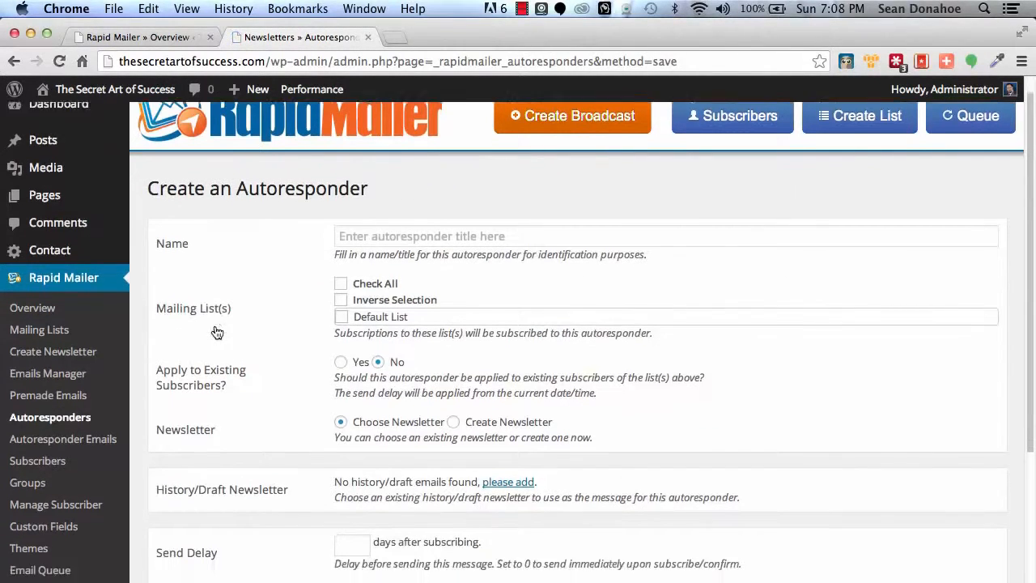
Step: Name the autoresponder "IMSC Sign Up" and assign it to the Default List
left_click(389, 221)
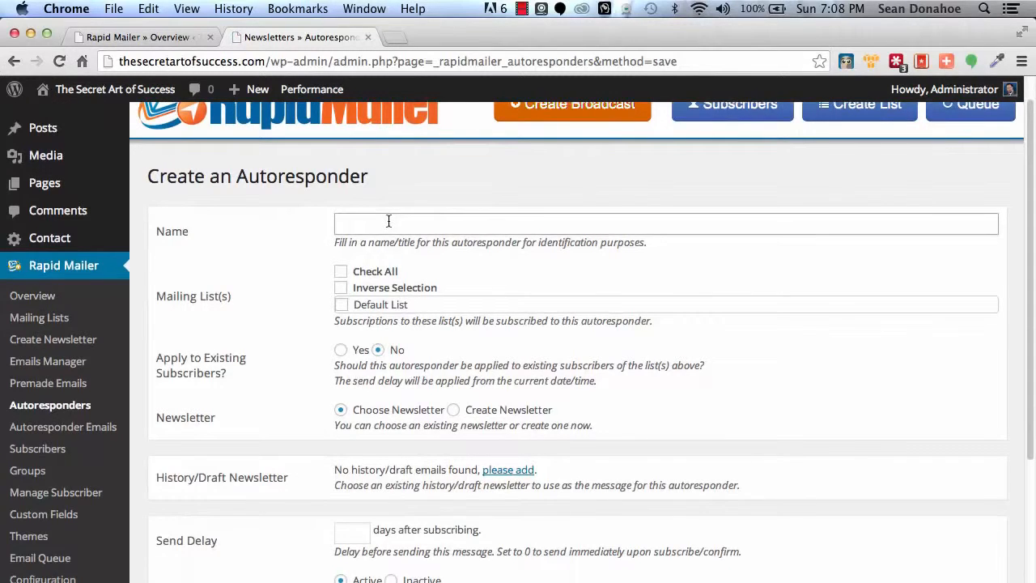
type("IMSC Sig")
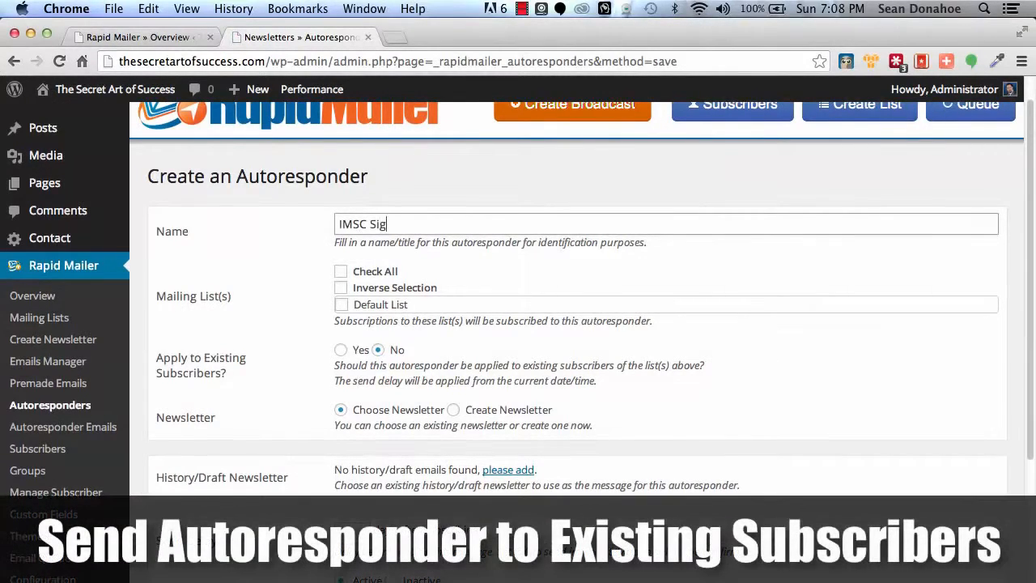
type("n Up")
left_click(341, 303)
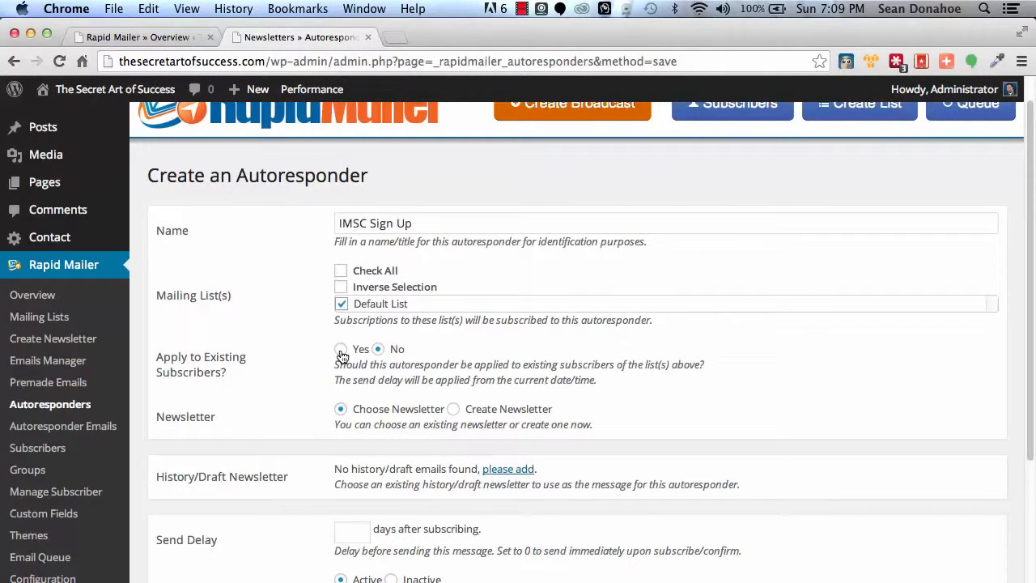
Step: Apply the autoresponder to existing subscribers and set its newsletter option to Create Newsletter
left_click(340, 350)
scroll(290, 360, "down", 3)
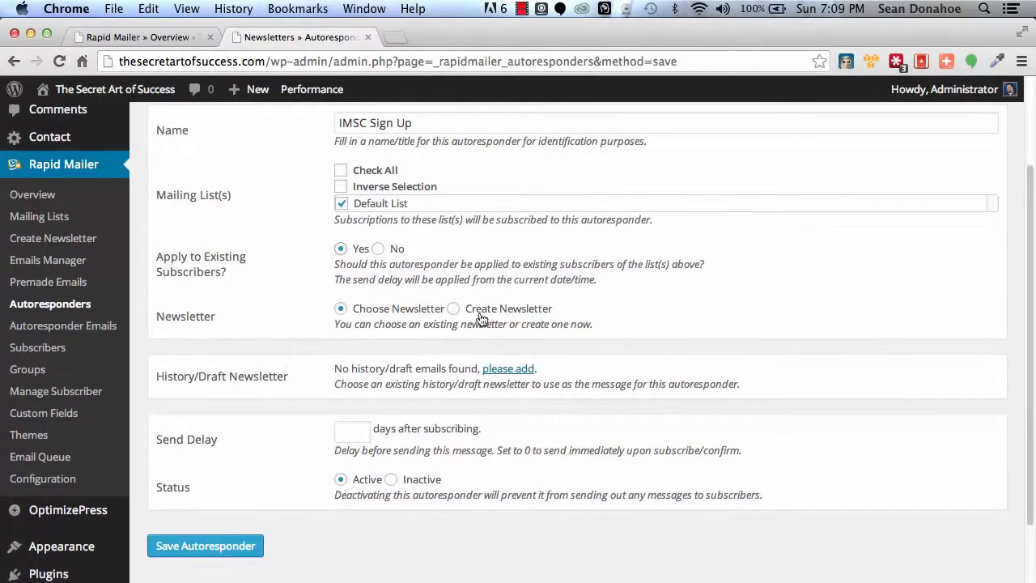
left_click(455, 312)
Step: Examine the newsletter content editor and the shortcodes available for insertion into the message
scroll(521, 392, "down", 5)
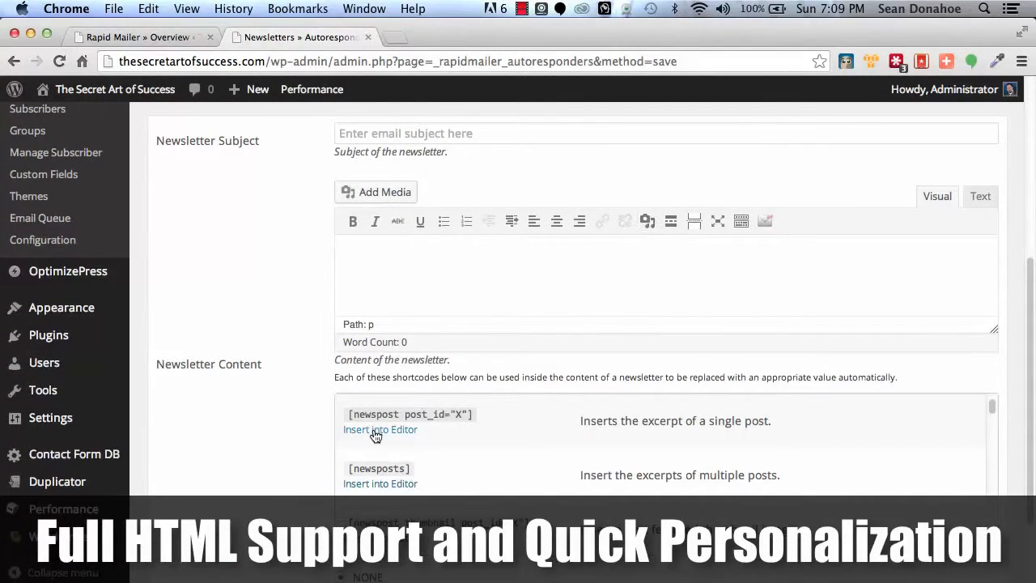
scroll(619, 478, "down", 1)
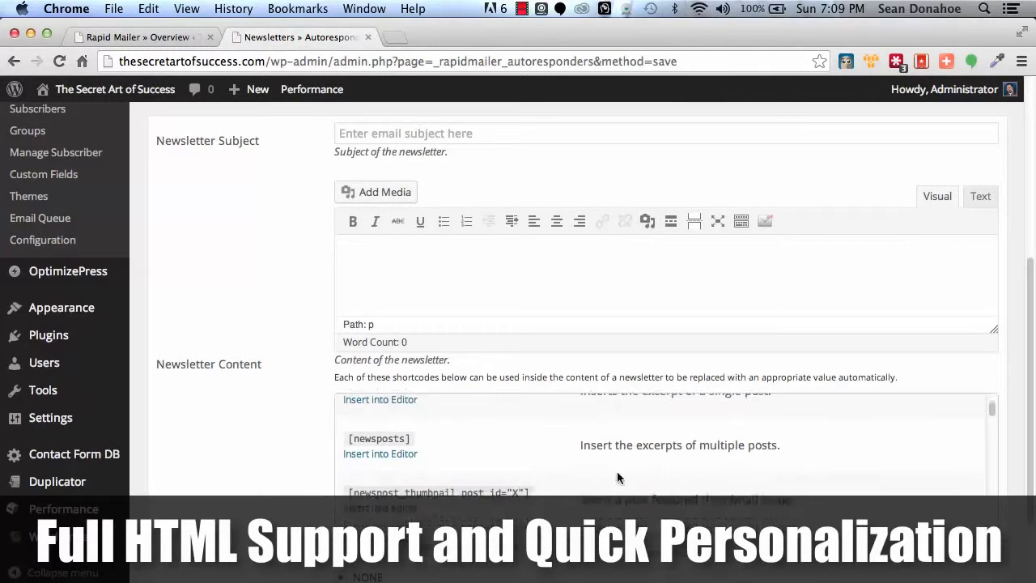
scroll(618, 476, "down", 5)
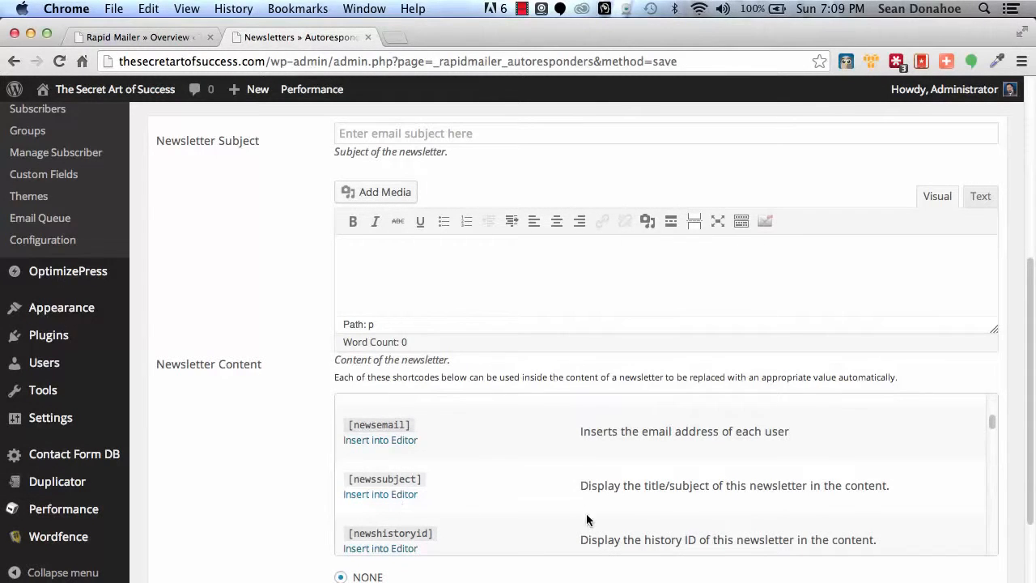
scroll(584, 506, "down", 5)
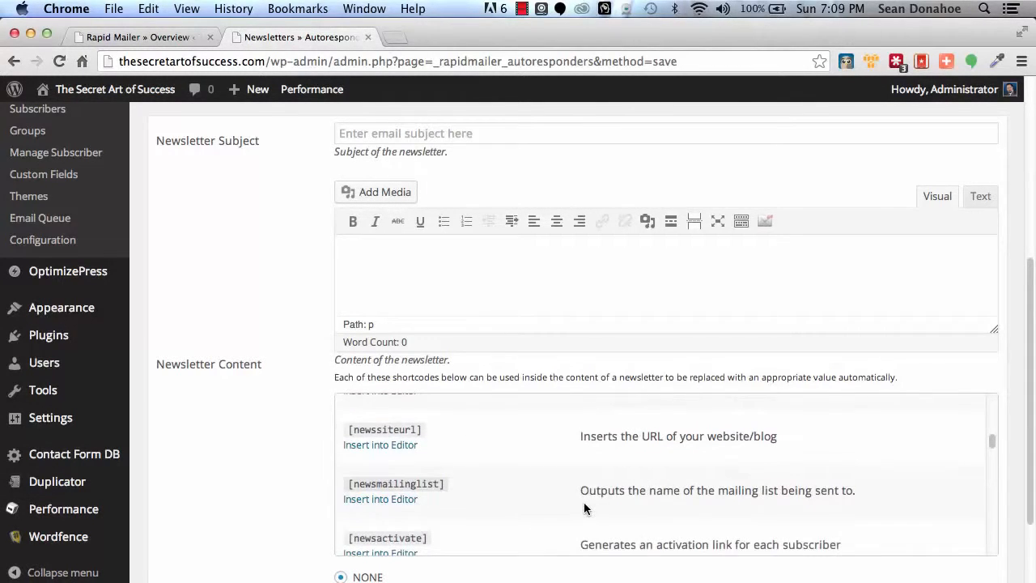
Step: Examine the remaining newsletter shortcodes, including the social media ones, and the autoresponder's newsletter theme, send delay and status settings
scroll(584, 508, "down", 10)
scroll(584, 506, "down", 8)
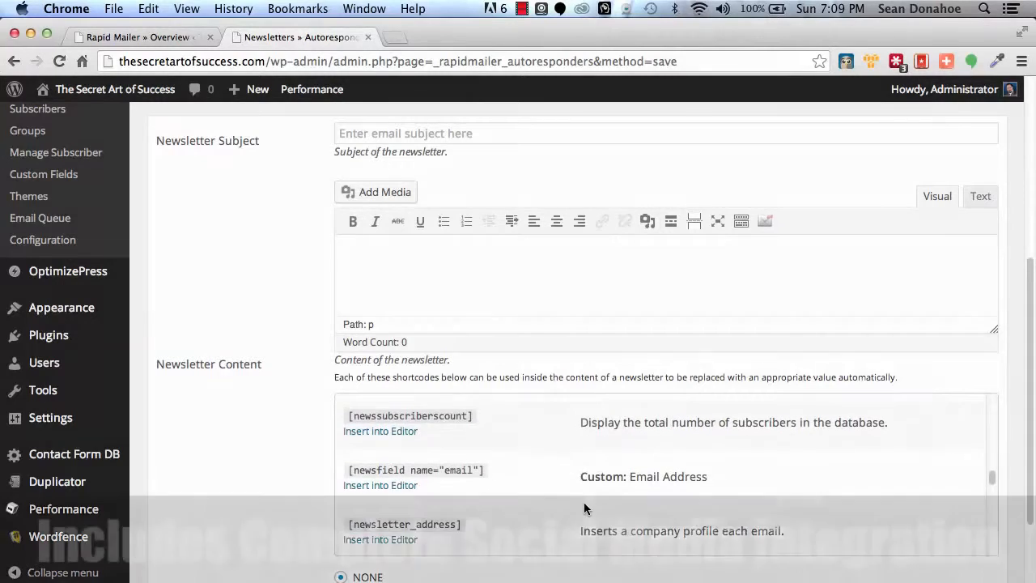
scroll(584, 506, "down", 5)
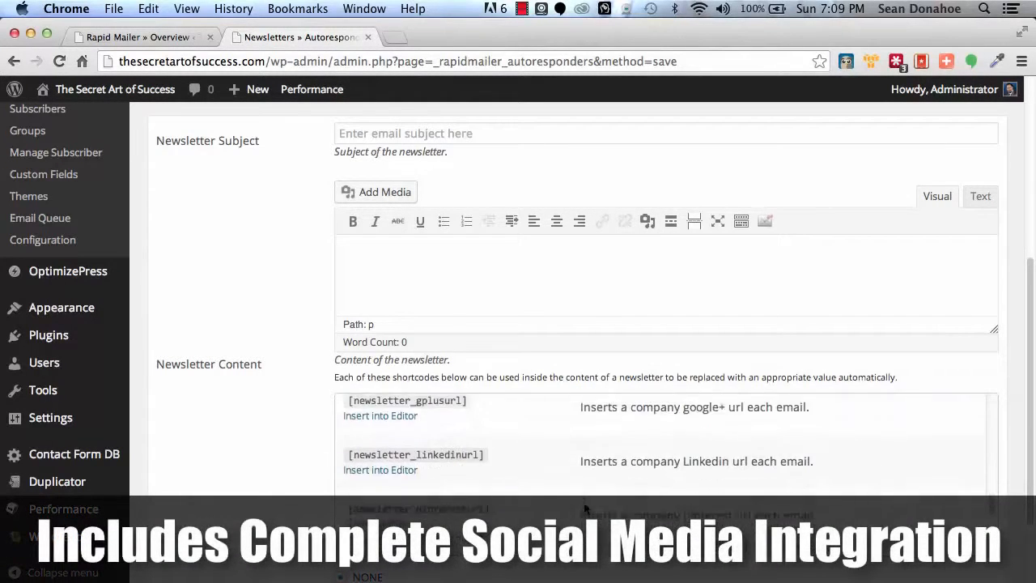
scroll(584, 507, "up", 10)
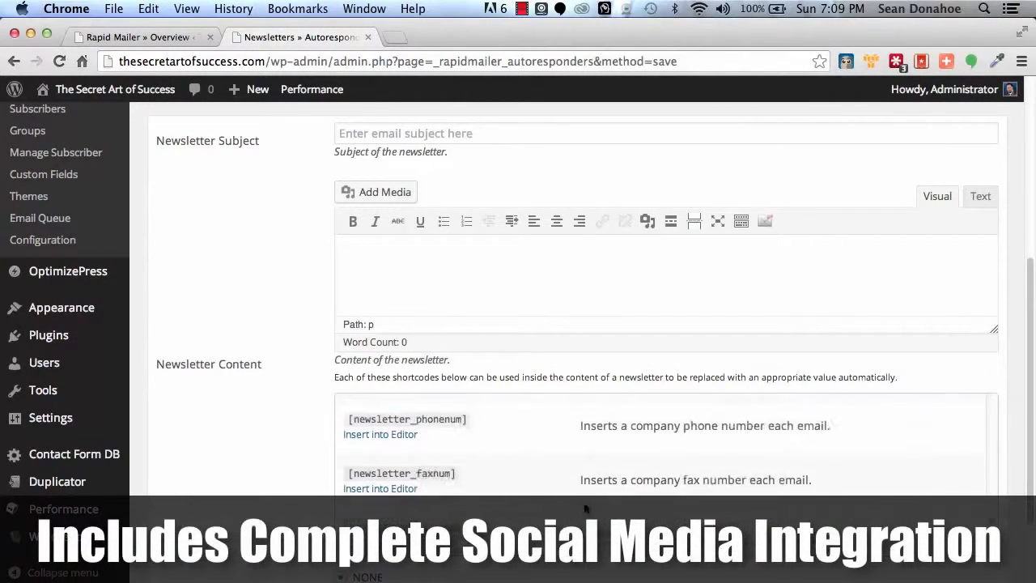
scroll(571, 502, "down", 5)
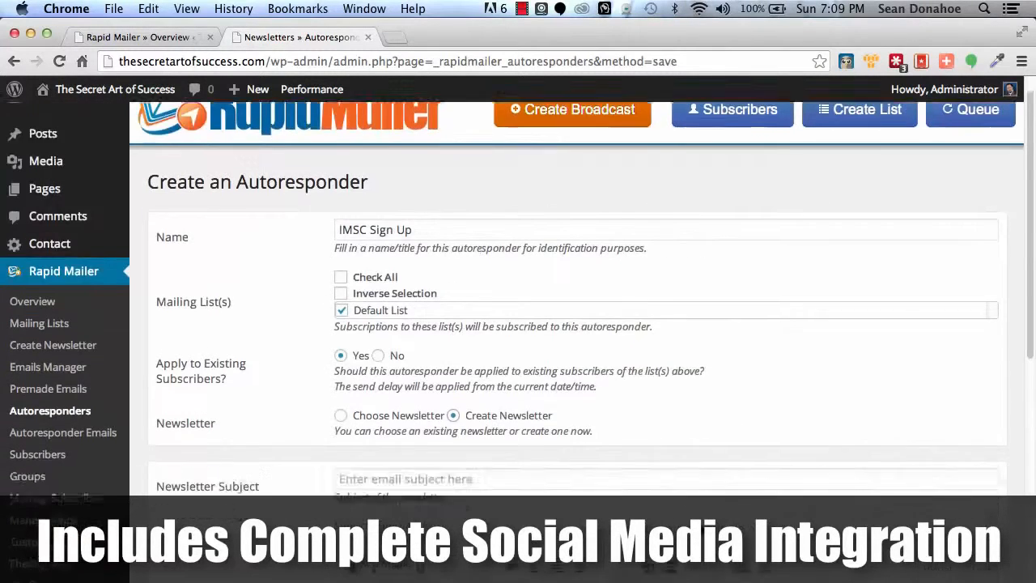
scroll(409, 502, "down", 4)
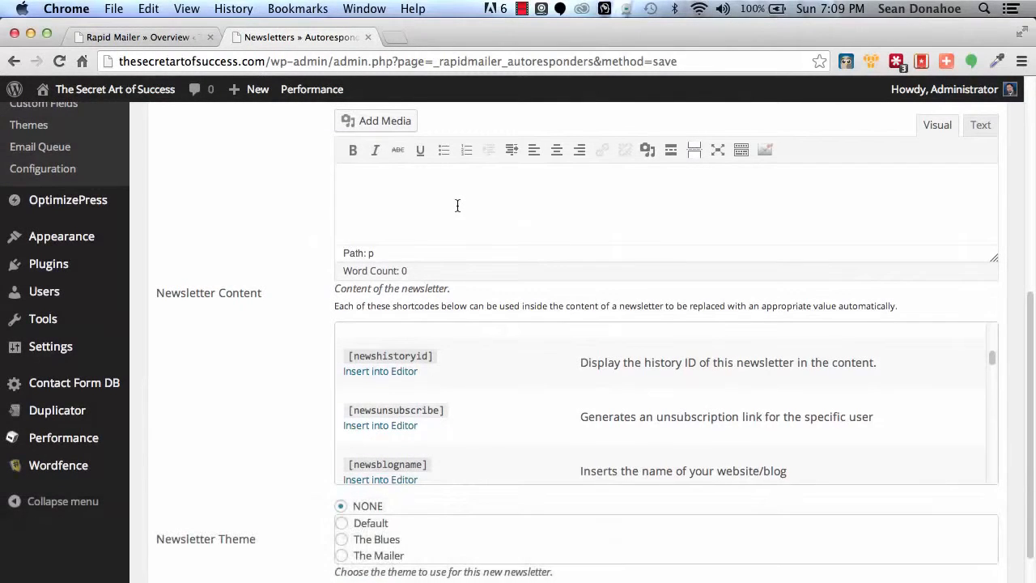
scroll(290, 434, "down", 4)
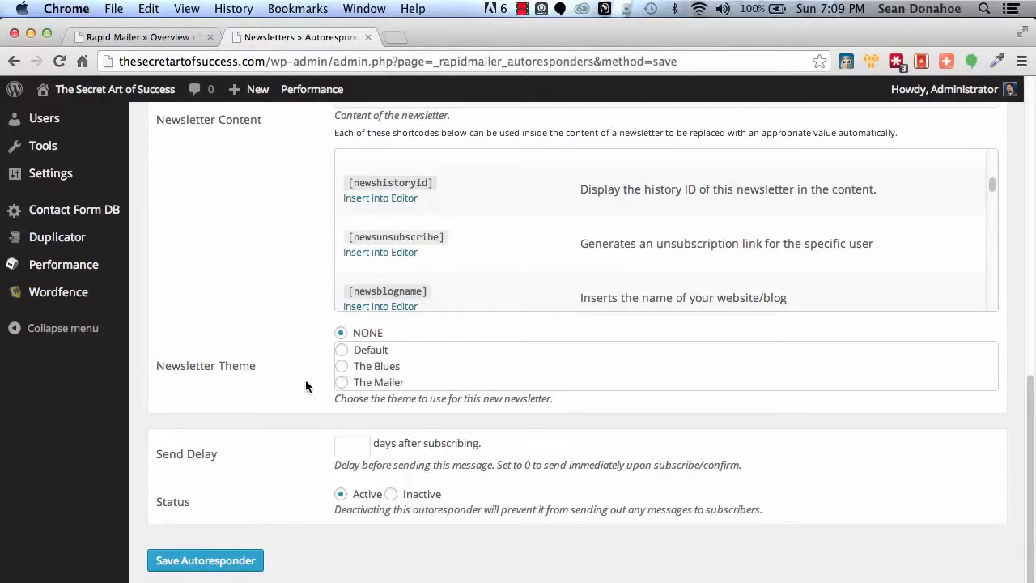
left_click(359, 447)
scroll(204, 369, "up", 15)
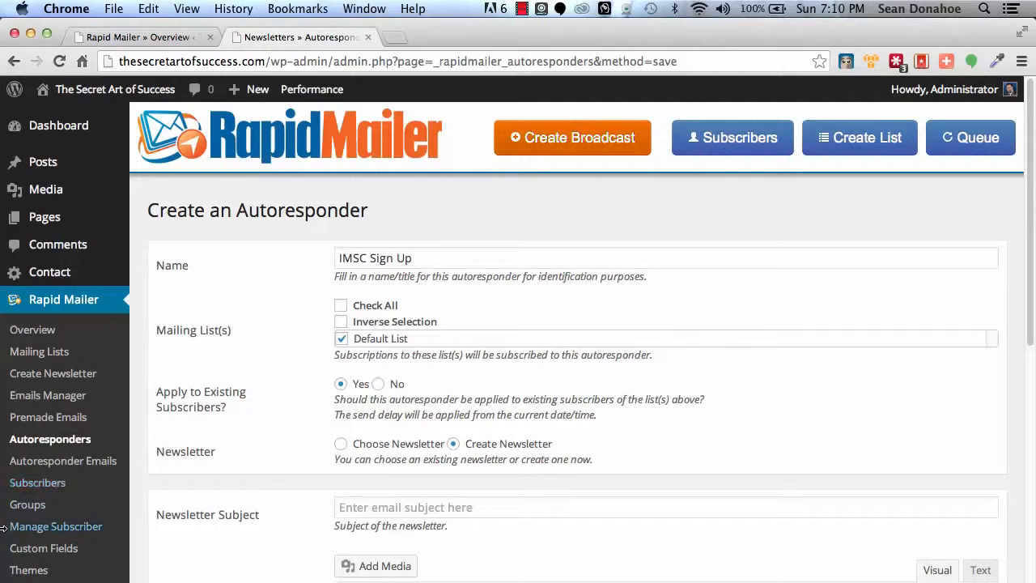
Step: Go to the Manage Subscriber page, choose emailtest.csv from the Desktop as the import file, and assign it to the Default List
left_click(84, 528)
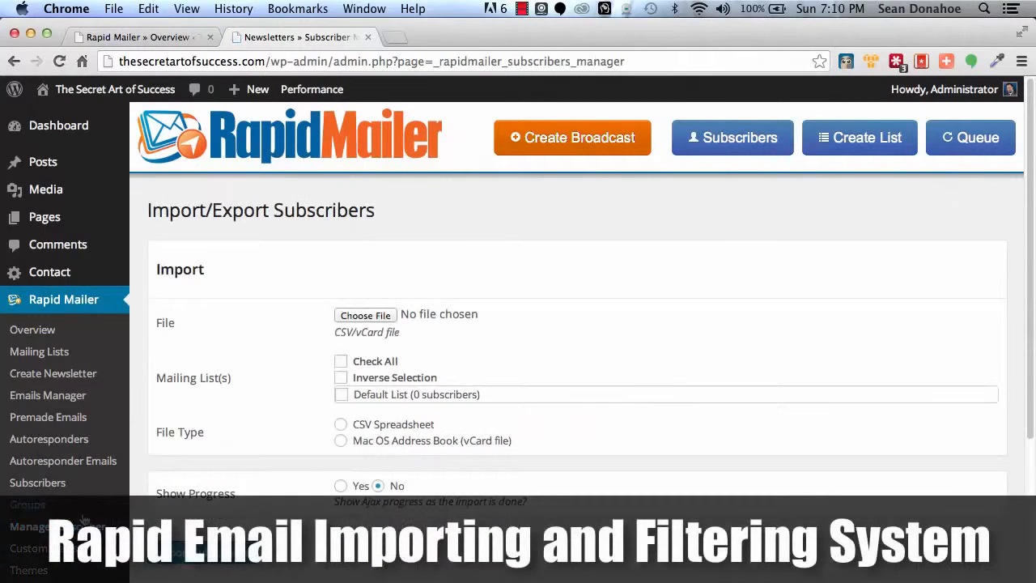
left_click(349, 316)
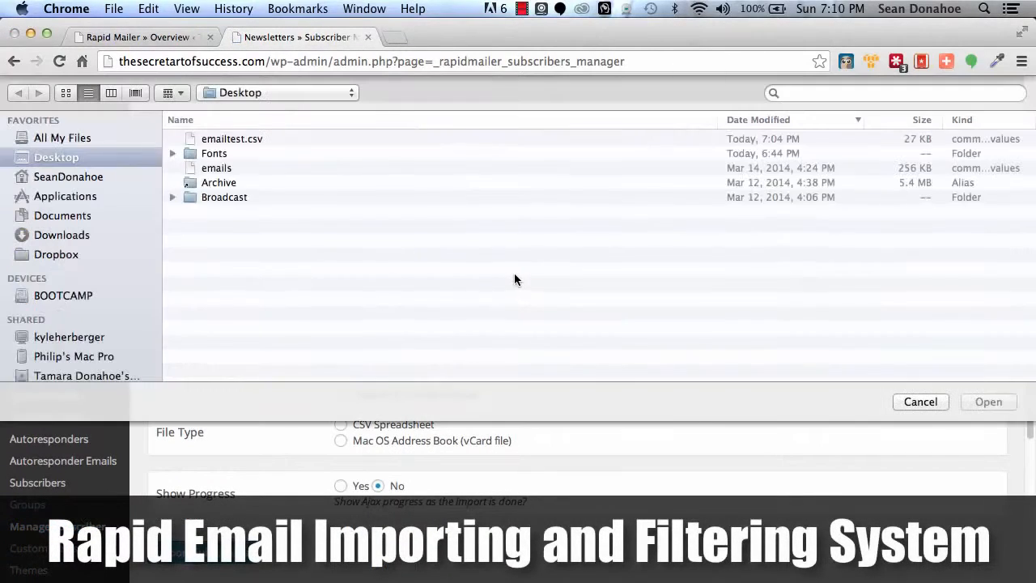
left_click(237, 137)
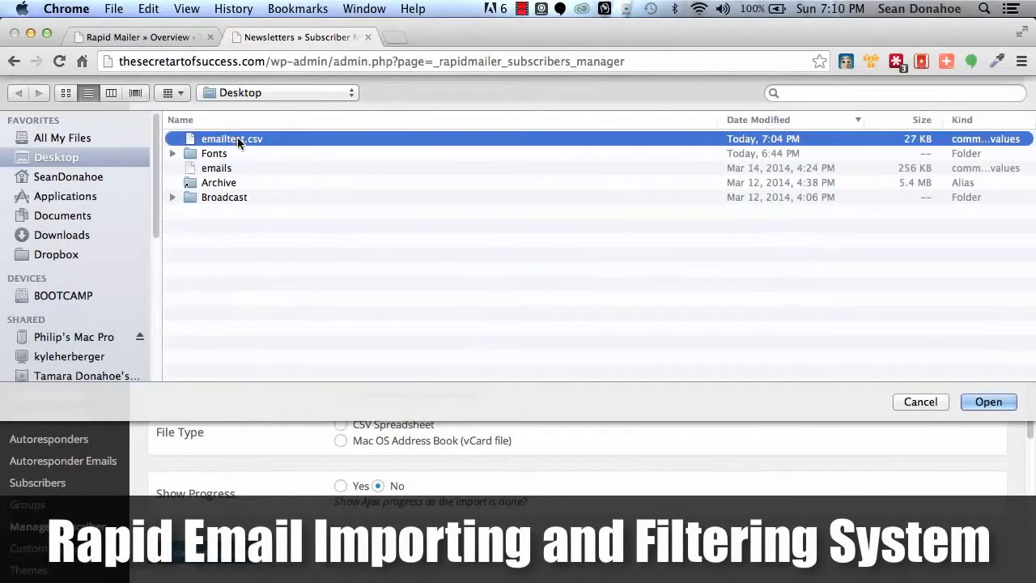
left_click(988, 403)
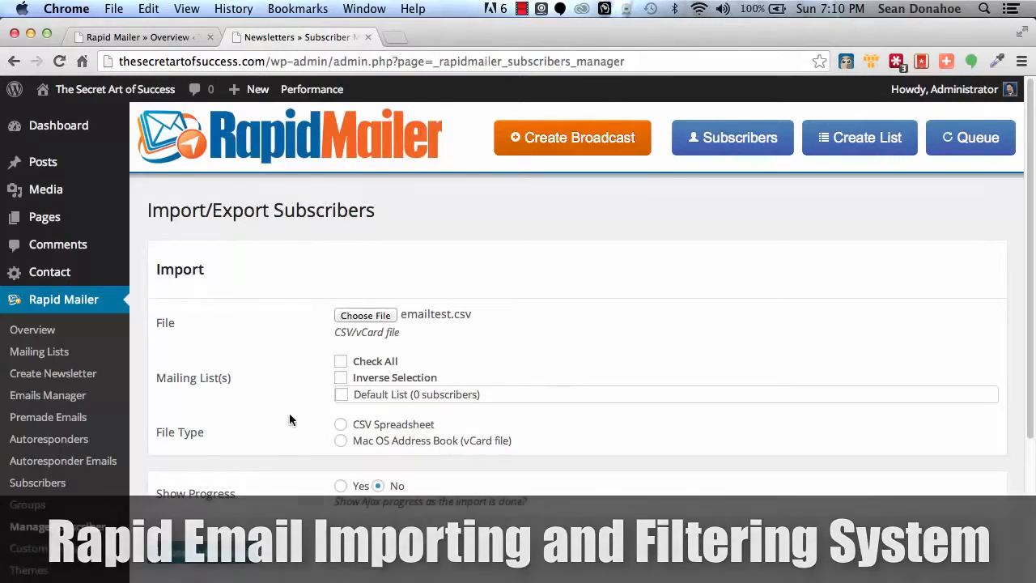
left_click(342, 397)
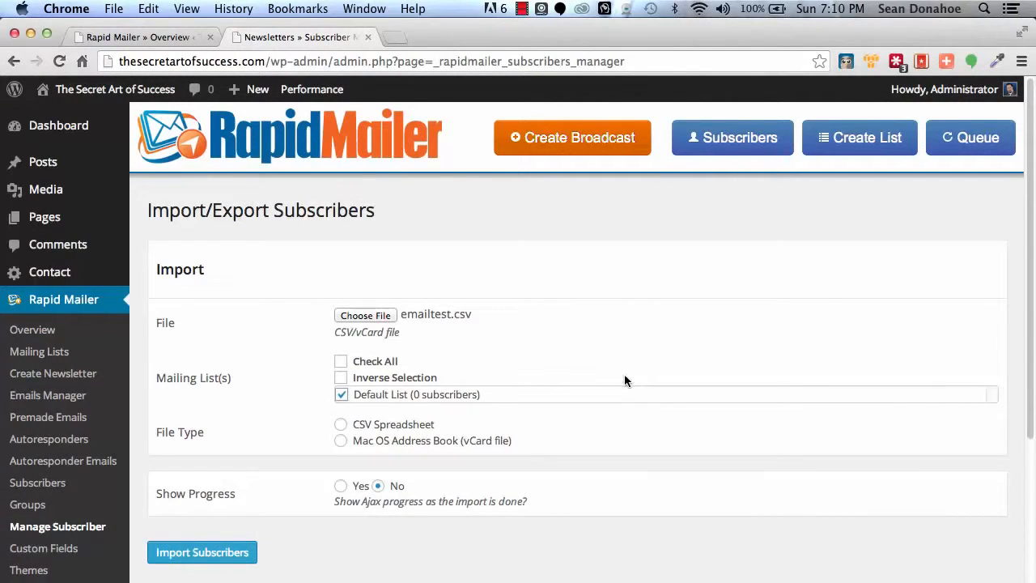
Step: Set the import file type to CSV Spreadsheet and map the Email Address field to column number 1
scroll(621, 378, "down", 1)
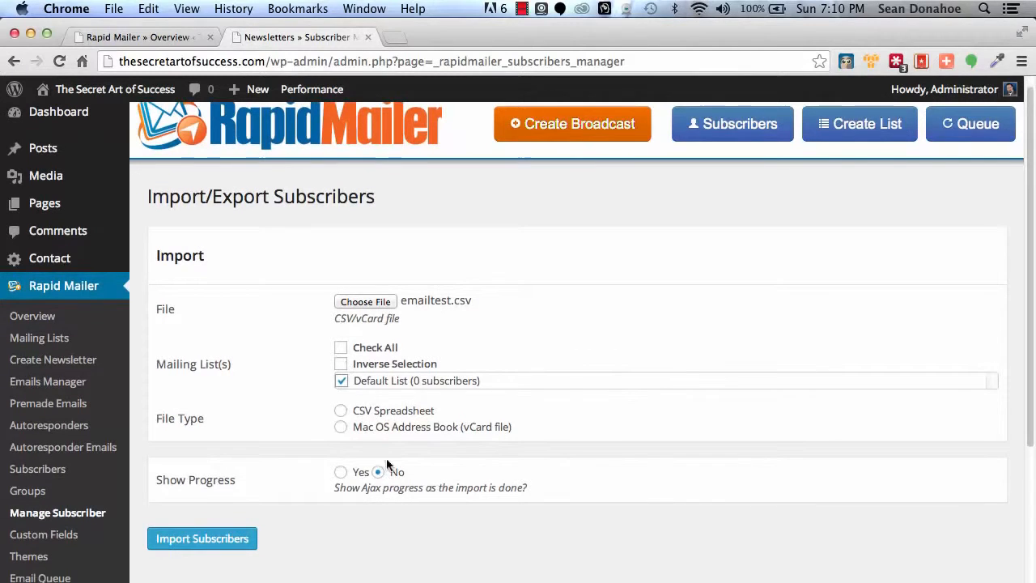
left_click(341, 411)
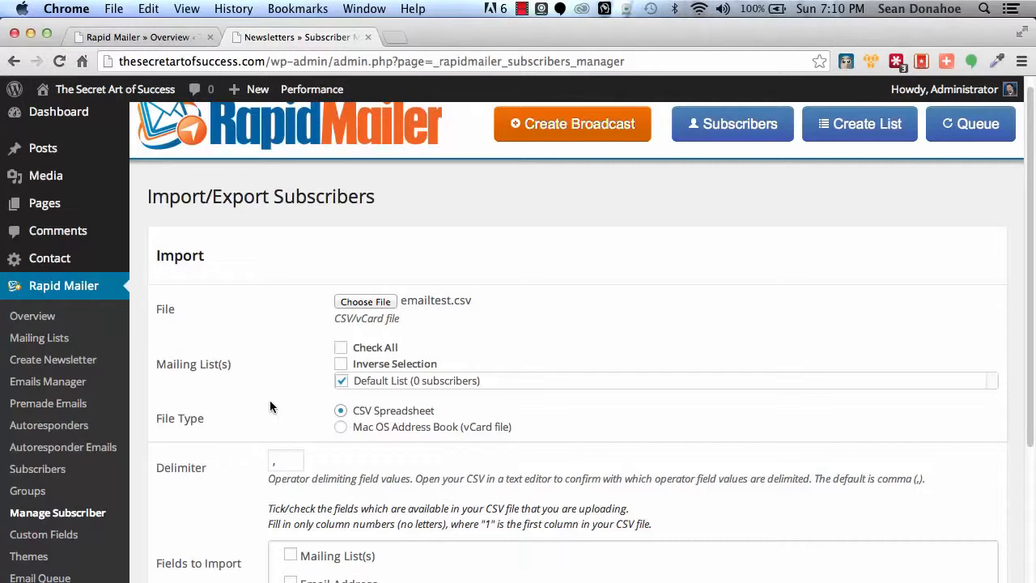
scroll(270, 404, "down", 5)
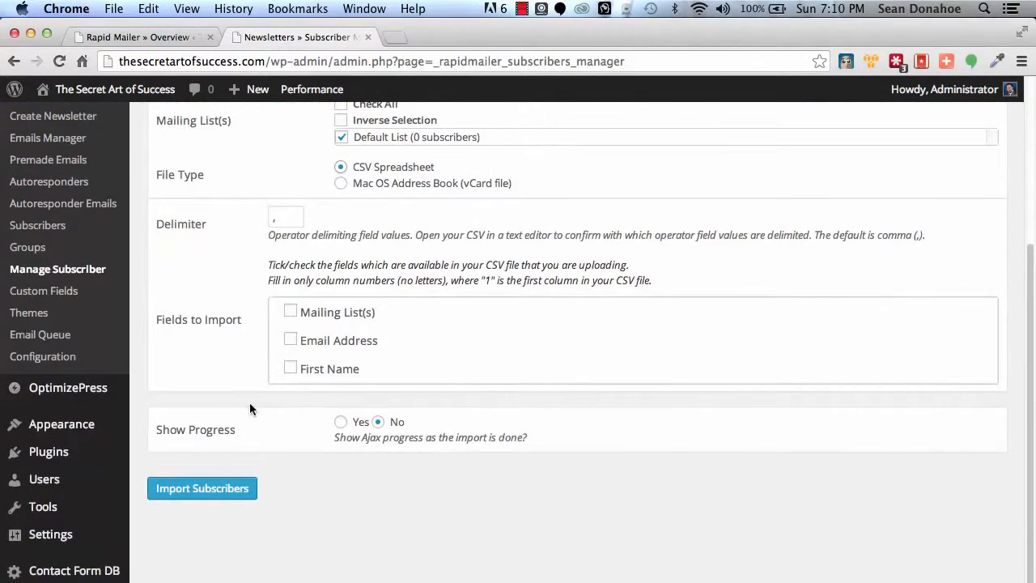
left_click(290, 339)
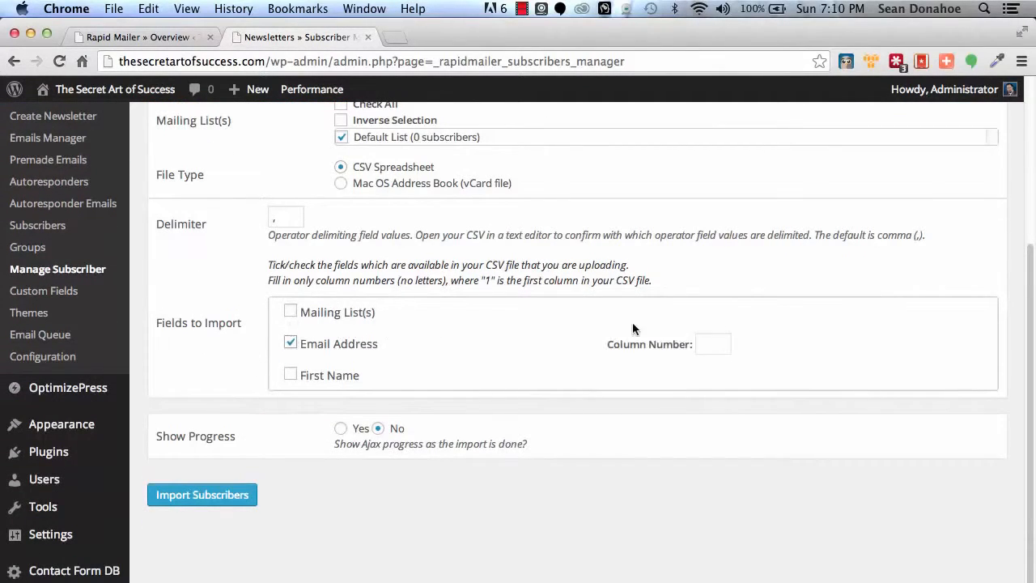
left_click(717, 334)
type("1")
left_click(822, 344)
Step: Turn on Show Progress for the import and start importing the subscribers
left_click(340, 428)
scroll(257, 418, "up", 3)
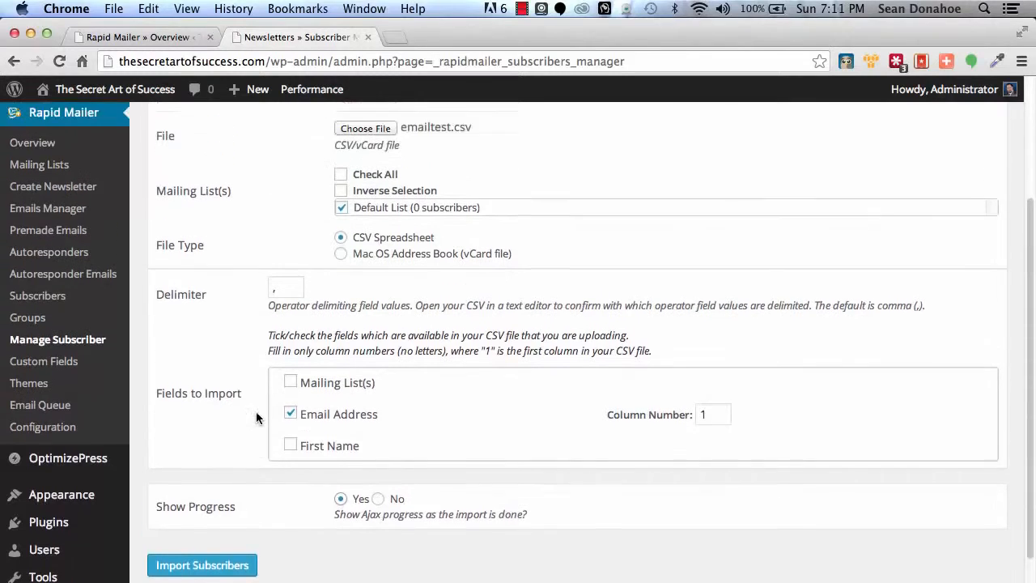
scroll(256, 418, "down", 4)
left_click(201, 437)
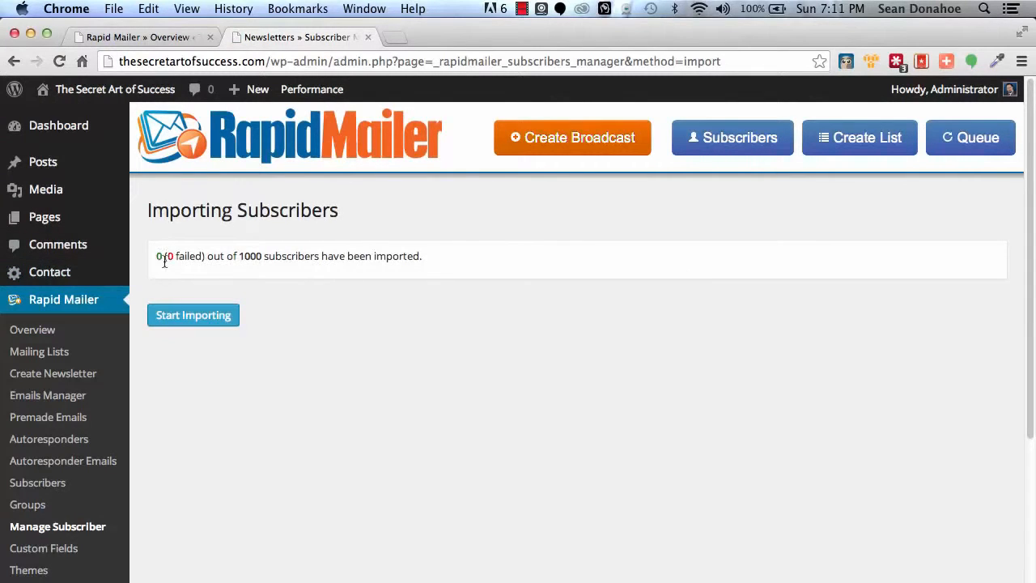
left_click(193, 316)
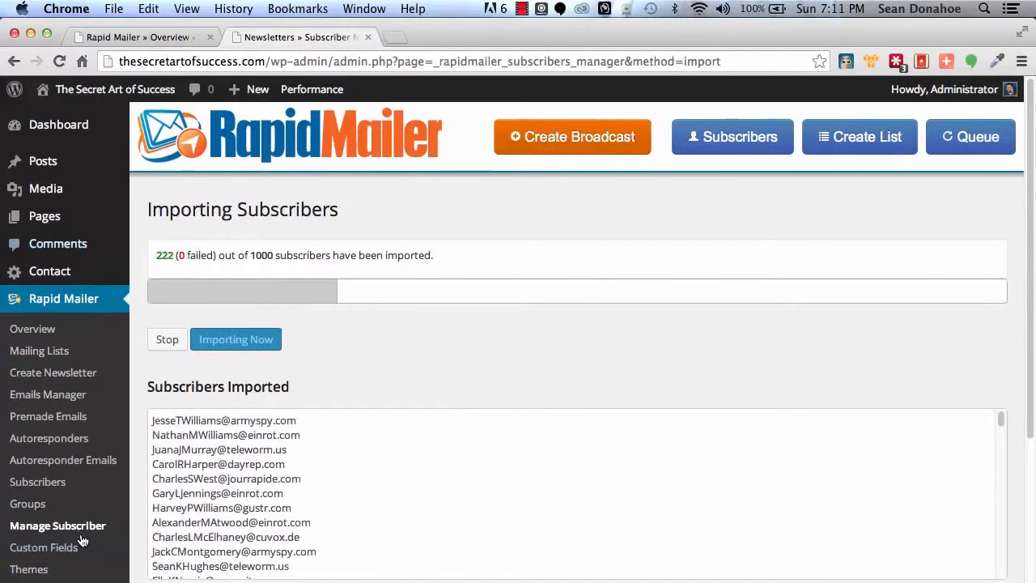
Step: Open Rapid Mailer's Custom Fields page in a new browser tab and view it while the import keeps running
scroll(82, 540, "down", 3)
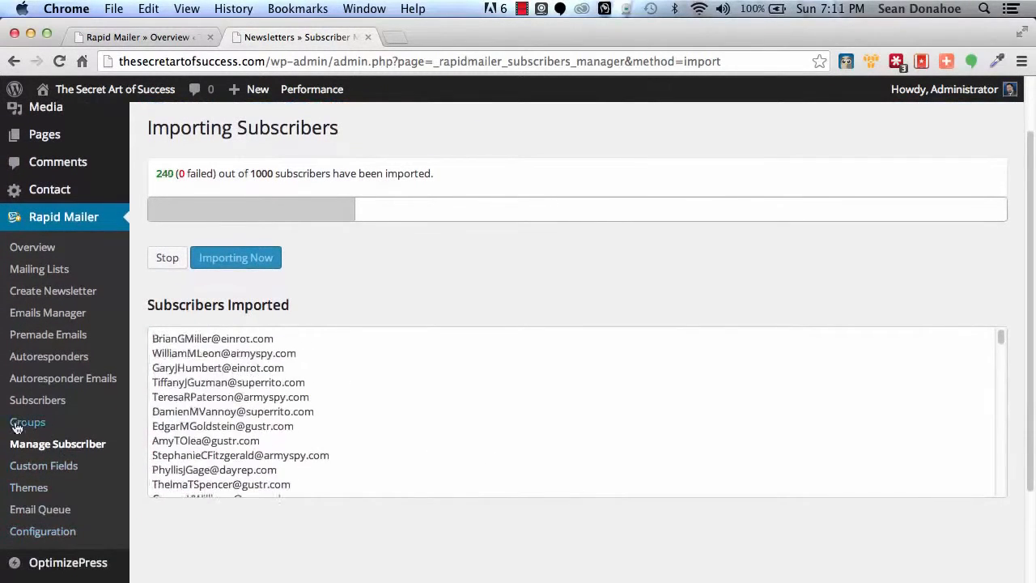
right_click(22, 468)
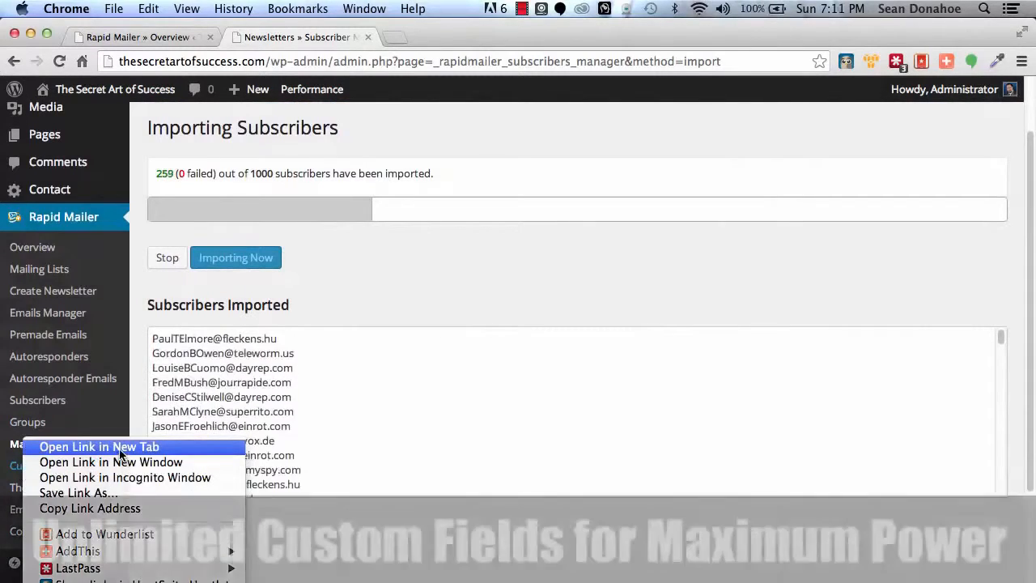
left_click(97, 447)
left_click(474, 35)
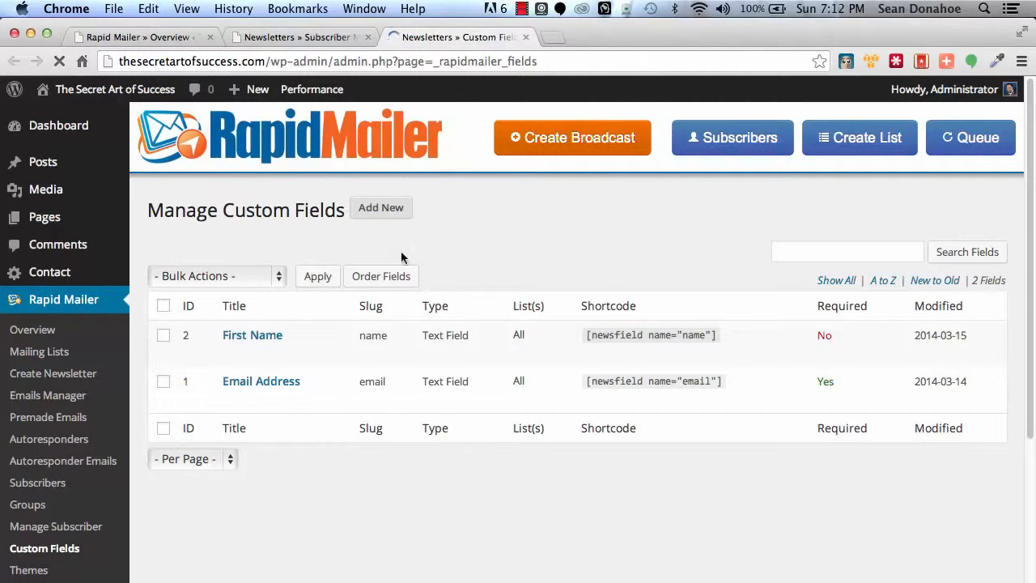
Step: Go to Themes, open the form for creating a theme, and look through the Paste HTML Code, Zip Package and HTML File theme types
left_click(24, 570)
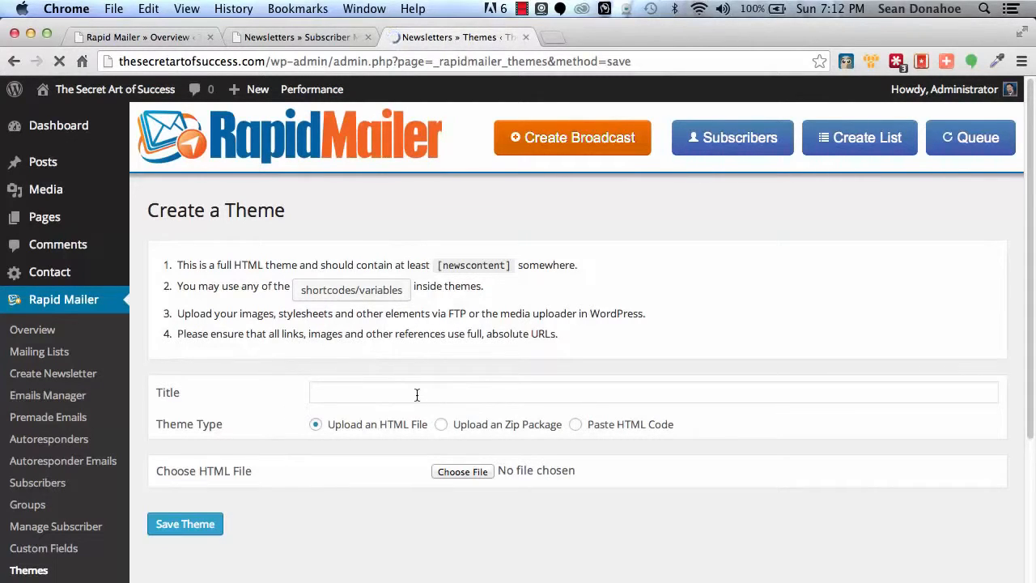
left_click(601, 431)
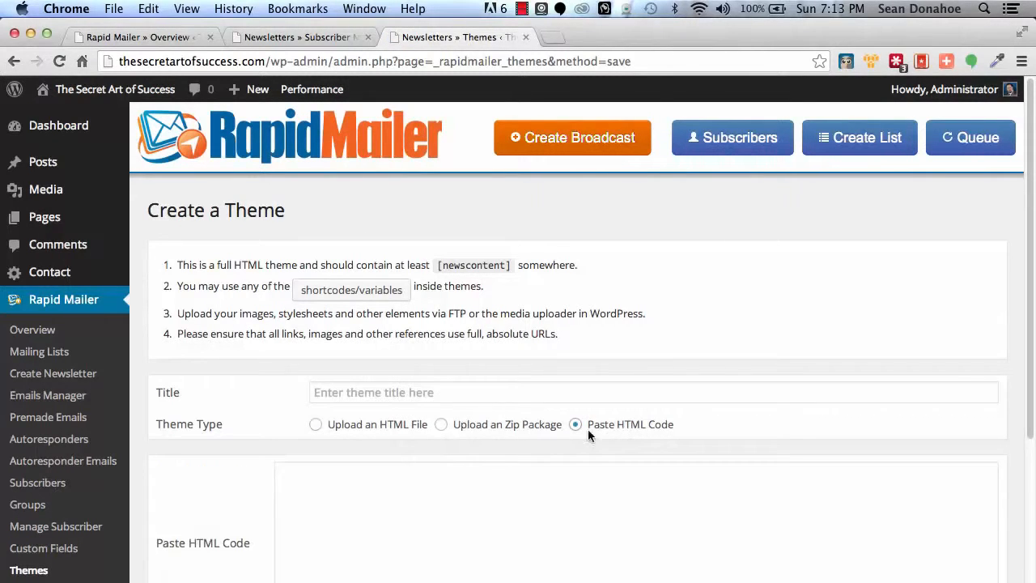
scroll(426, 556, "down", 2)
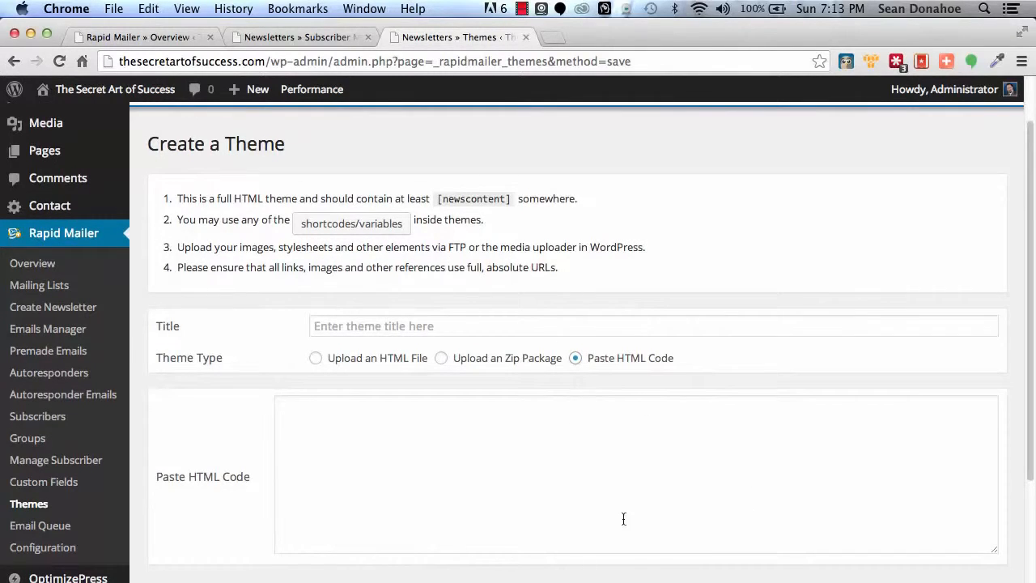
scroll(689, 490, "down", 1)
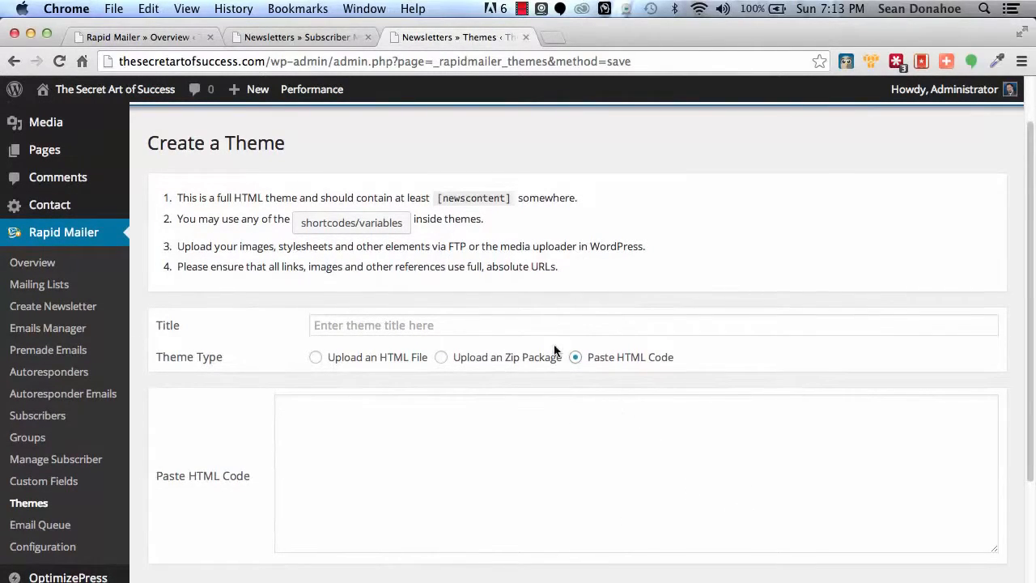
left_click(441, 358)
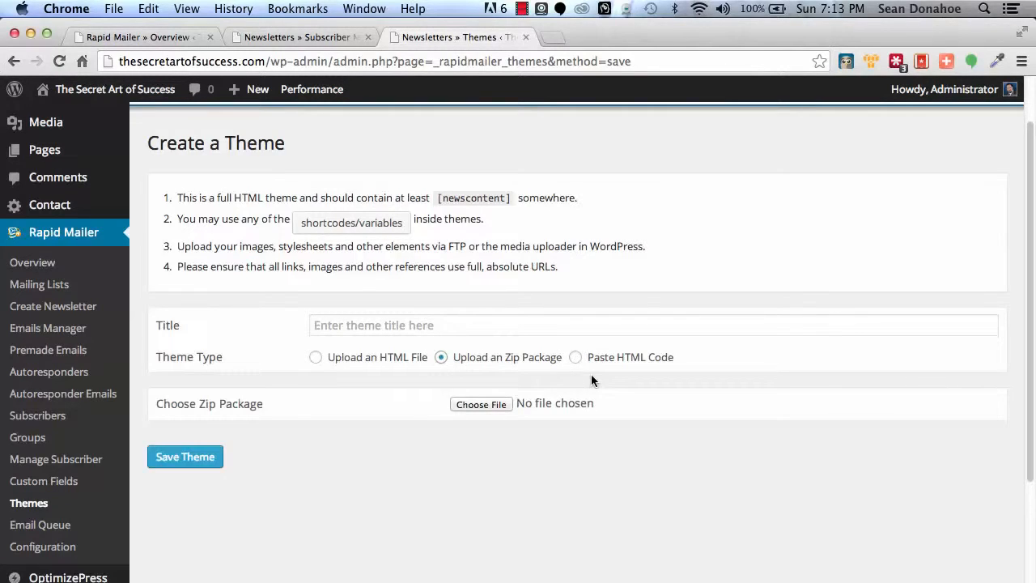
left_click(315, 357)
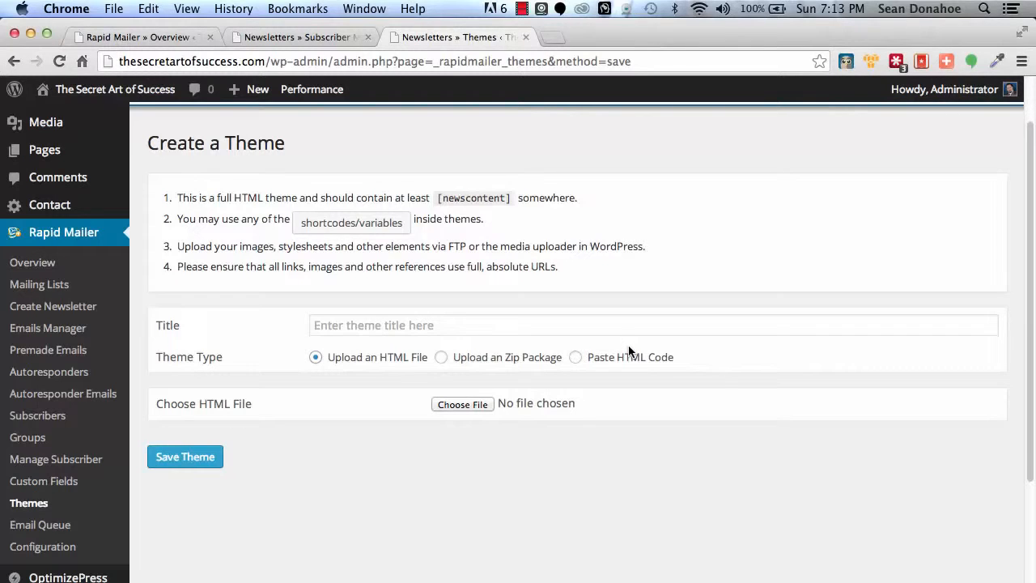
Step: Open the Email Queue and inspect its schedule details, highlighting the number of emails per schedule interval
left_click(60, 531)
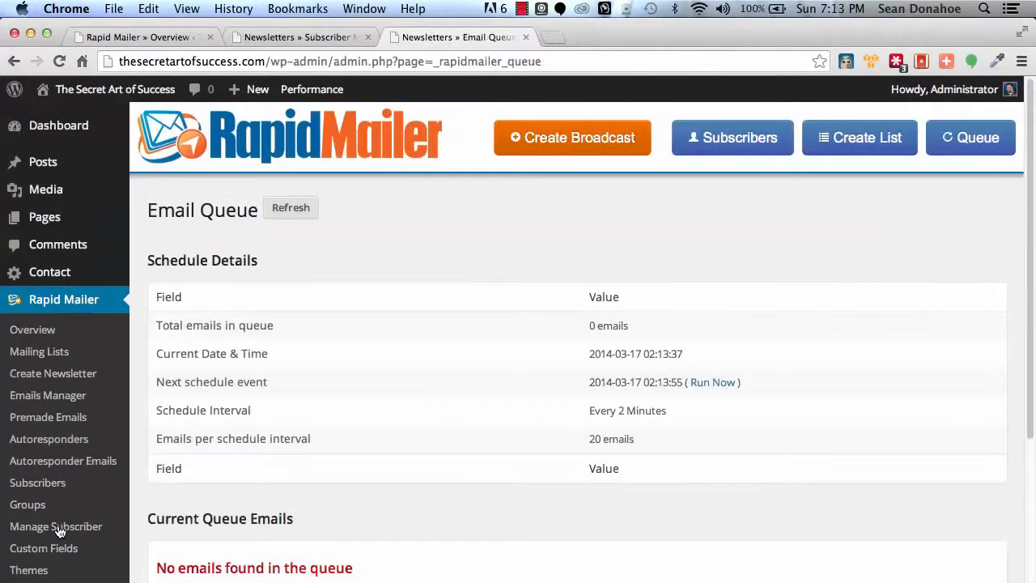
scroll(355, 497, "down", 5)
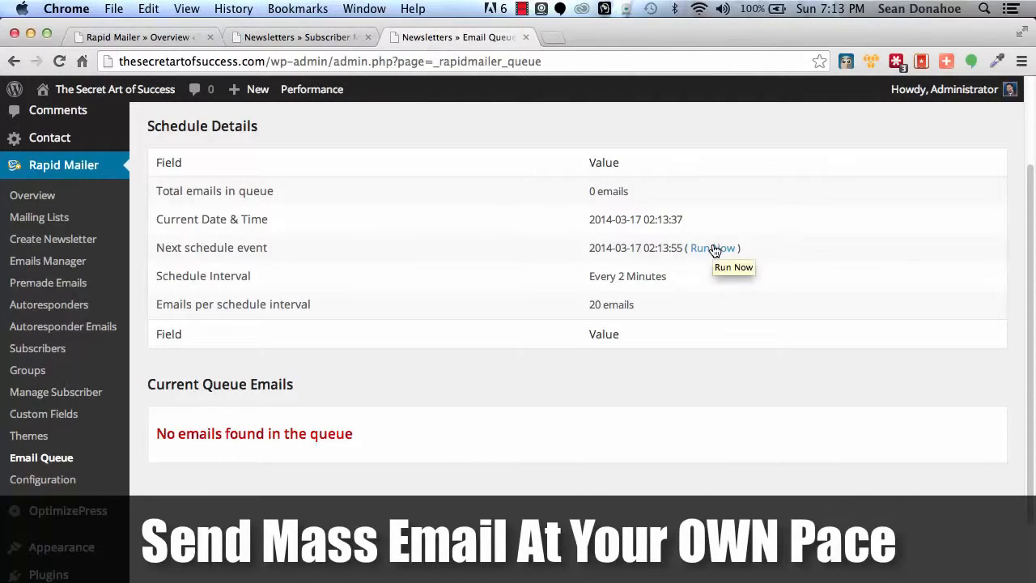
left_click_drag(590, 305, 638, 304)
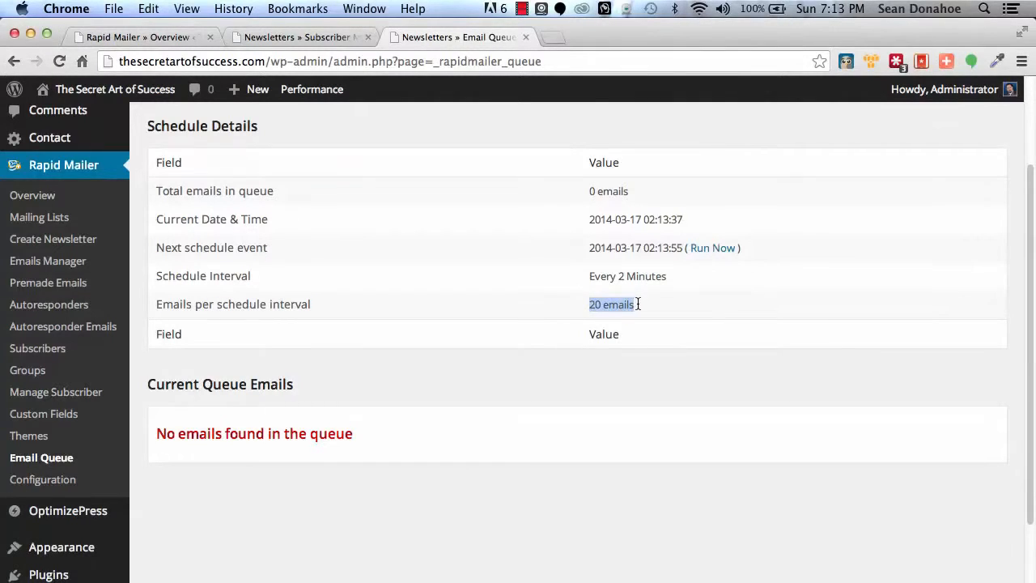
left_click(707, 310)
Step: Open Rapid Mailer's Configuration page and review the General Mail Settings down to the Sending Settings section
left_click(35, 486)
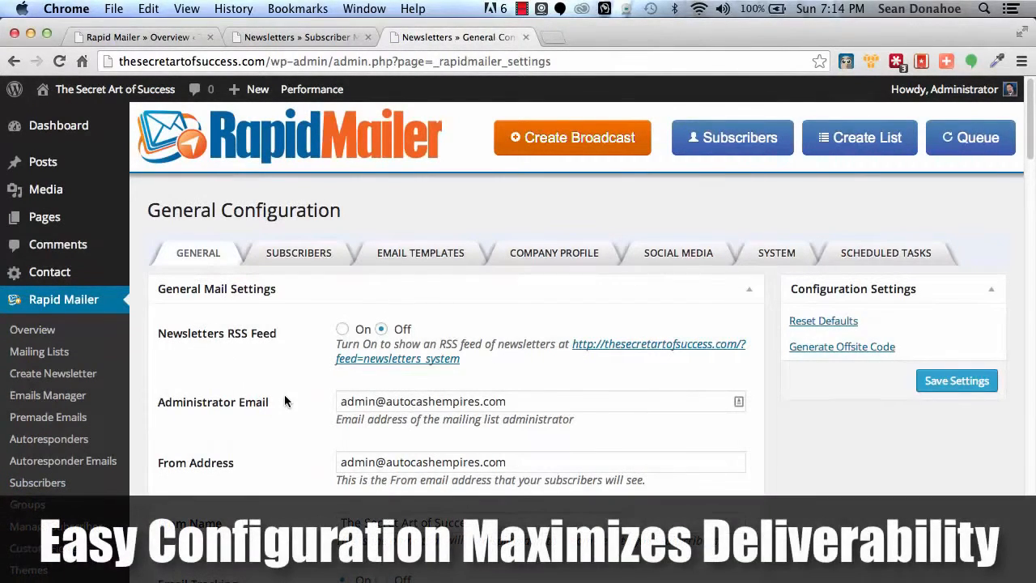
scroll(284, 400, "down", 1)
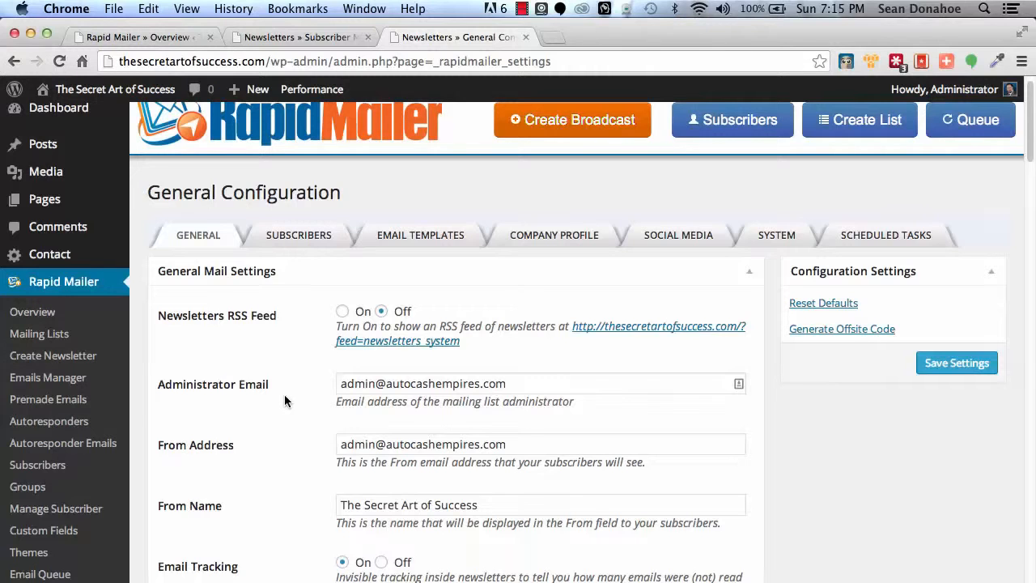
scroll(284, 394, "up", 1)
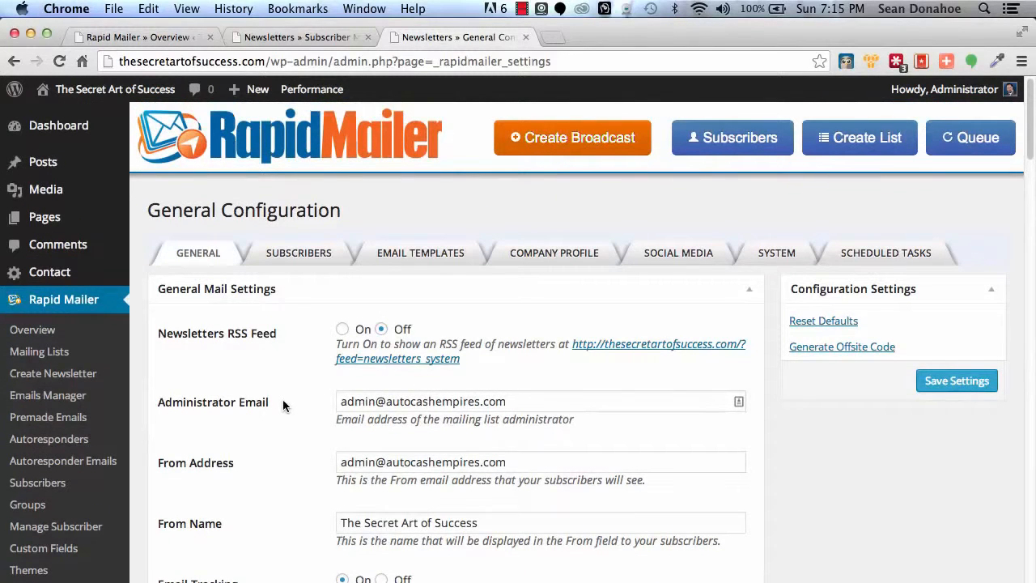
scroll(283, 405, "down", 10)
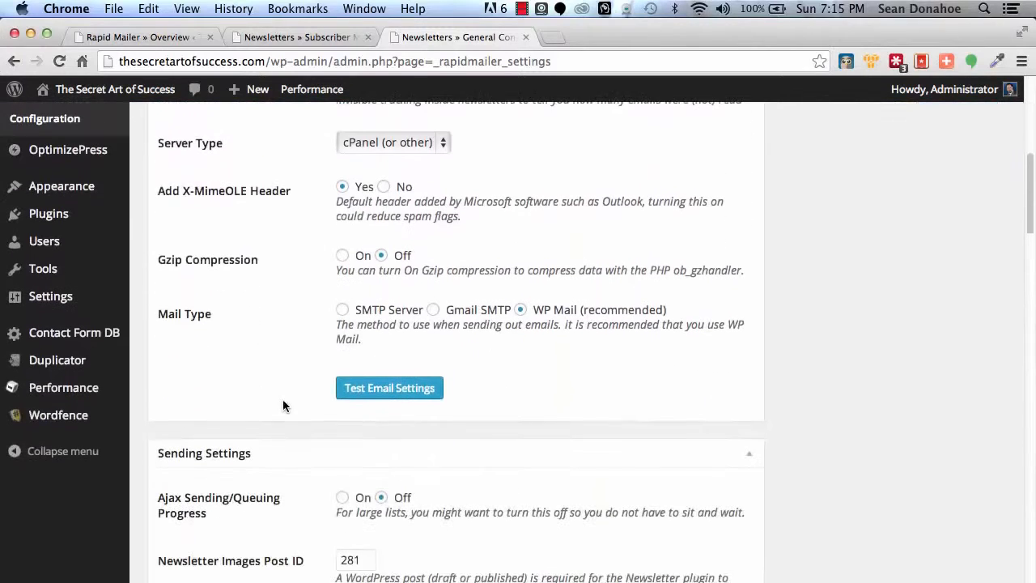
Step: Switch Mail Type through Gmail SMTP, WP Mail and SMTP Server, and review the SMTP connection settings of the SMTP Server option
left_click(466, 313)
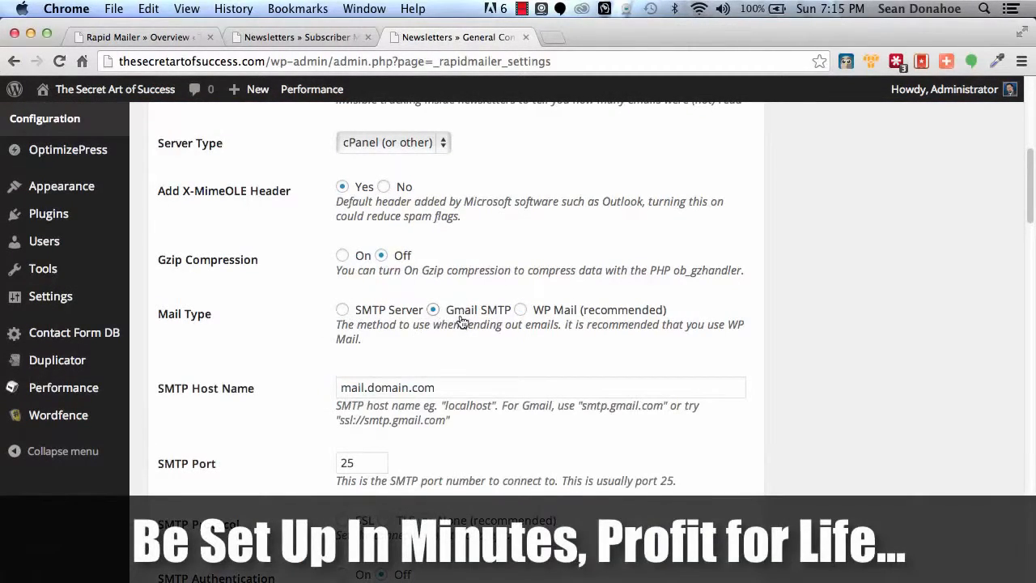
left_click(521, 313)
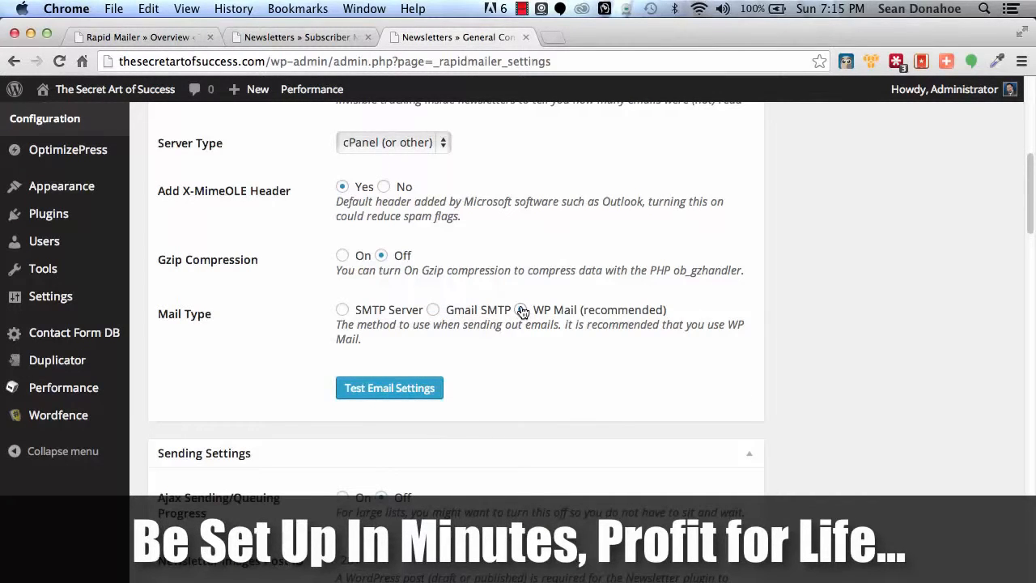
left_click(343, 310)
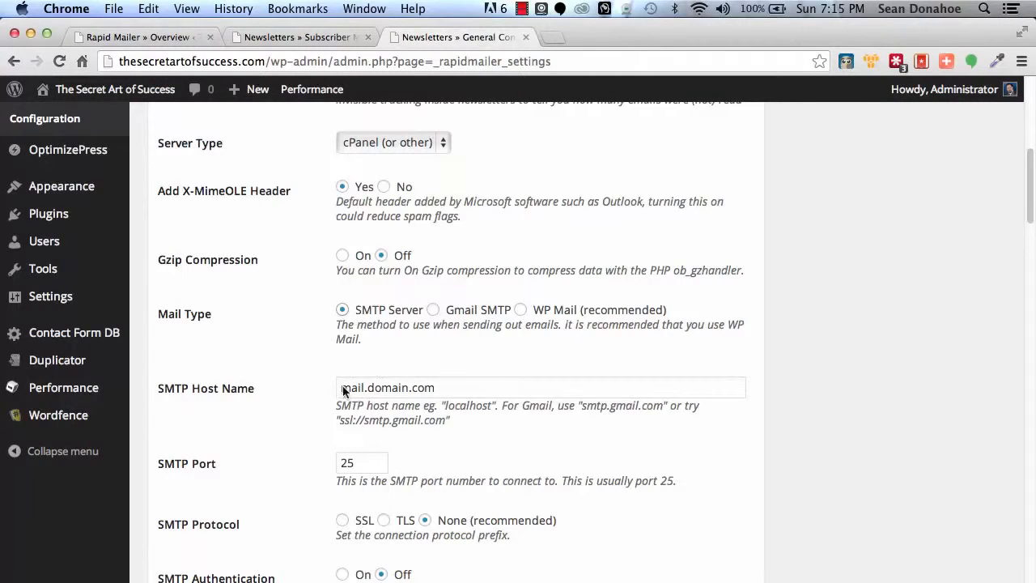
scroll(250, 433, "down", 3)
scroll(250, 437, "down", 7)
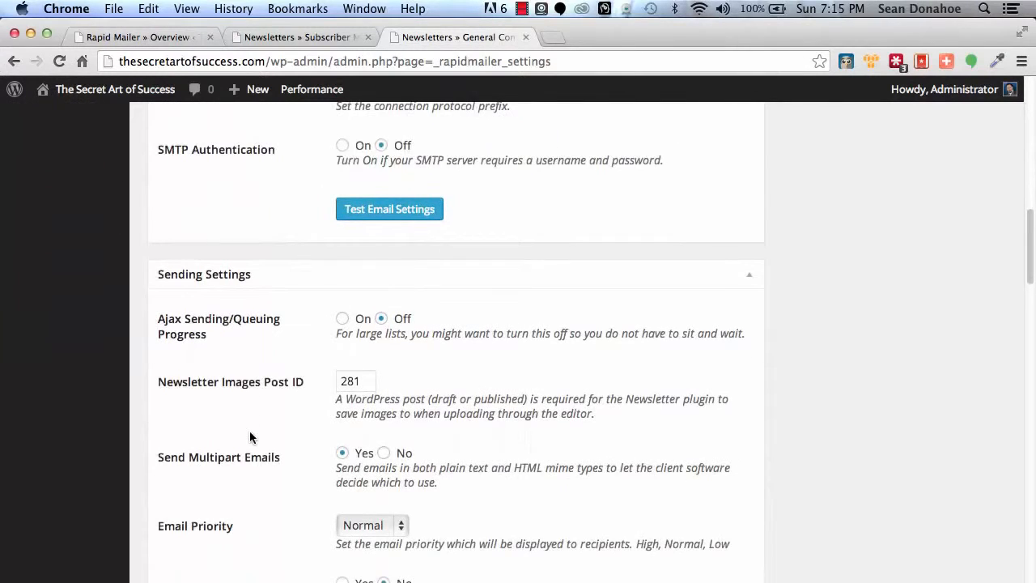
Step: Review the Sending Settings and Default Subscription Form Settings on the General Configuration page
scroll(249, 438, "down", 12)
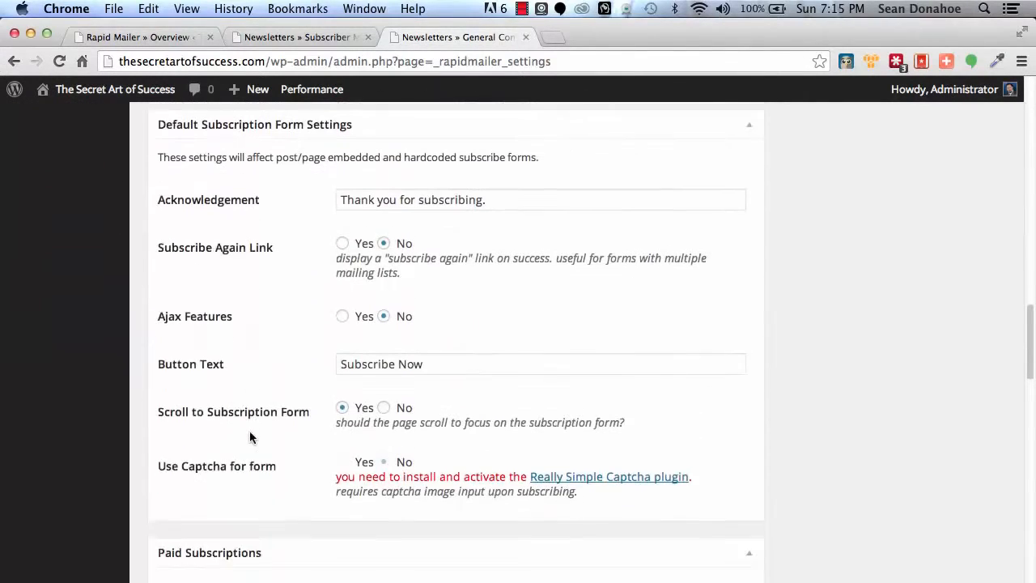
scroll(249, 437, "down", 1)
scroll(251, 438, "down", 10)
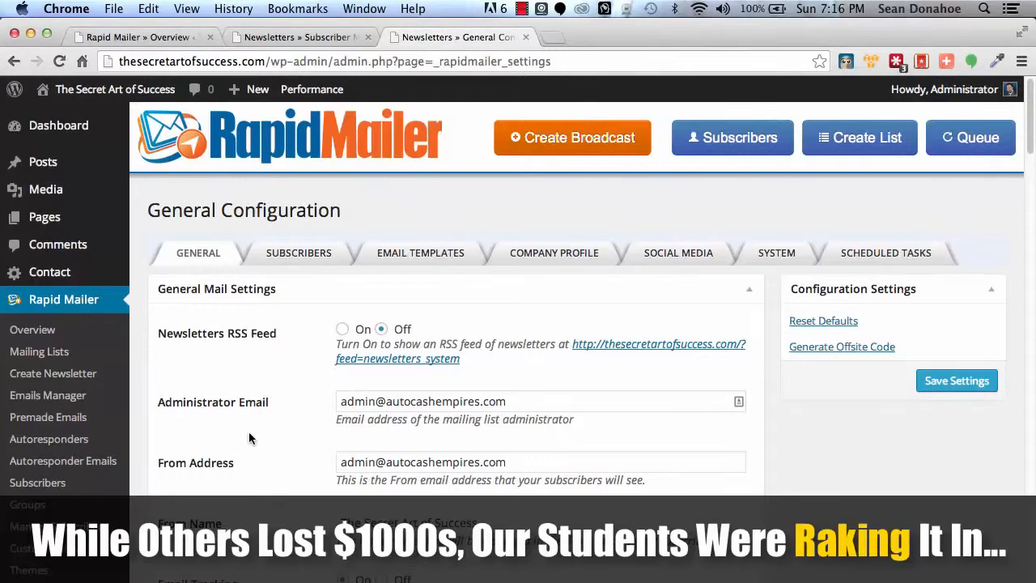
Step: Turn on Paid Subscriptions to examine the currency, payment method and PayPal Configuration options, and switch it off again
scroll(312, 476, "down", 15)
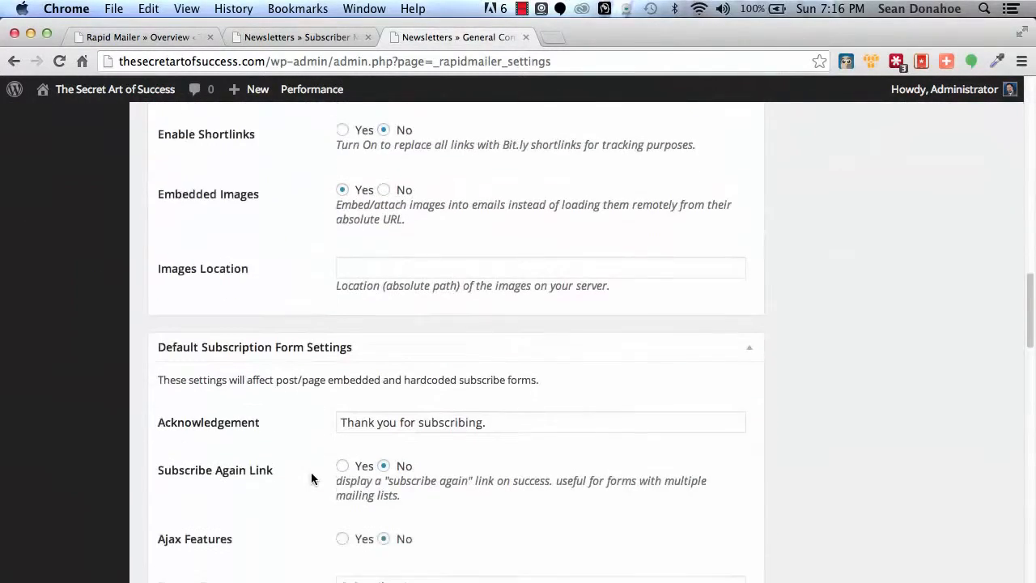
scroll(311, 472, "down", 10)
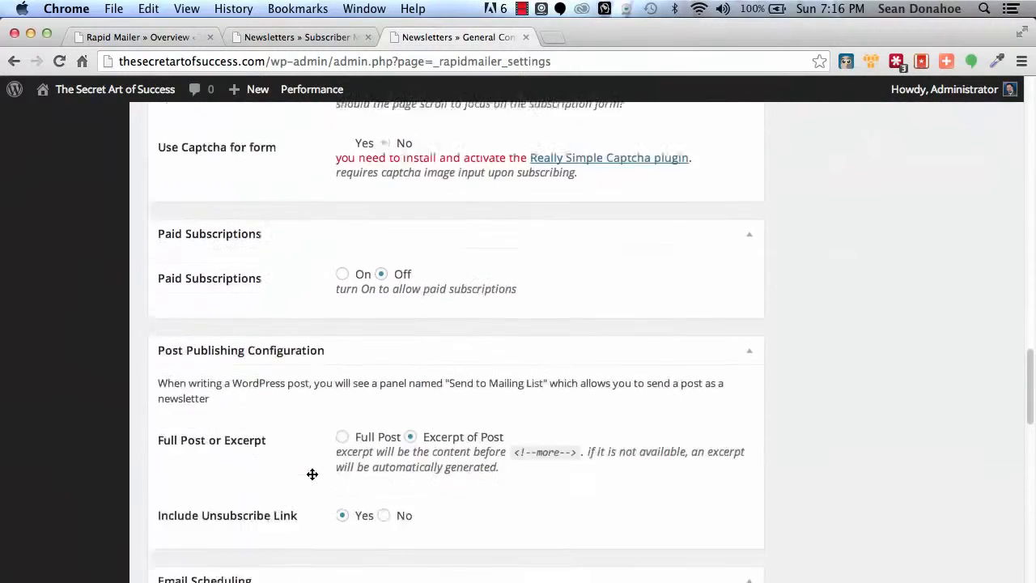
scroll(311, 474, "down", 2)
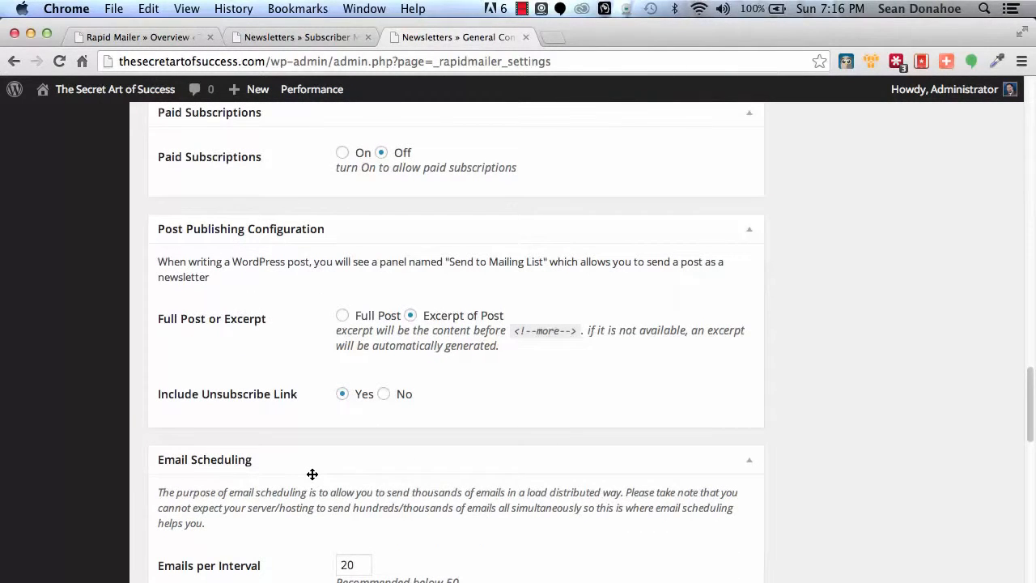
scroll(312, 474, "up", 2)
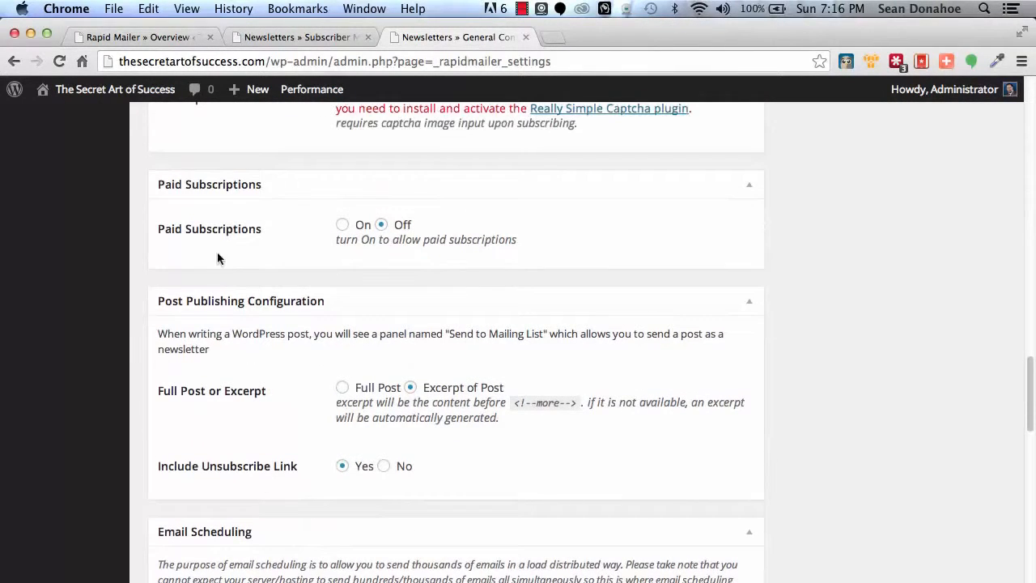
left_click(342, 227)
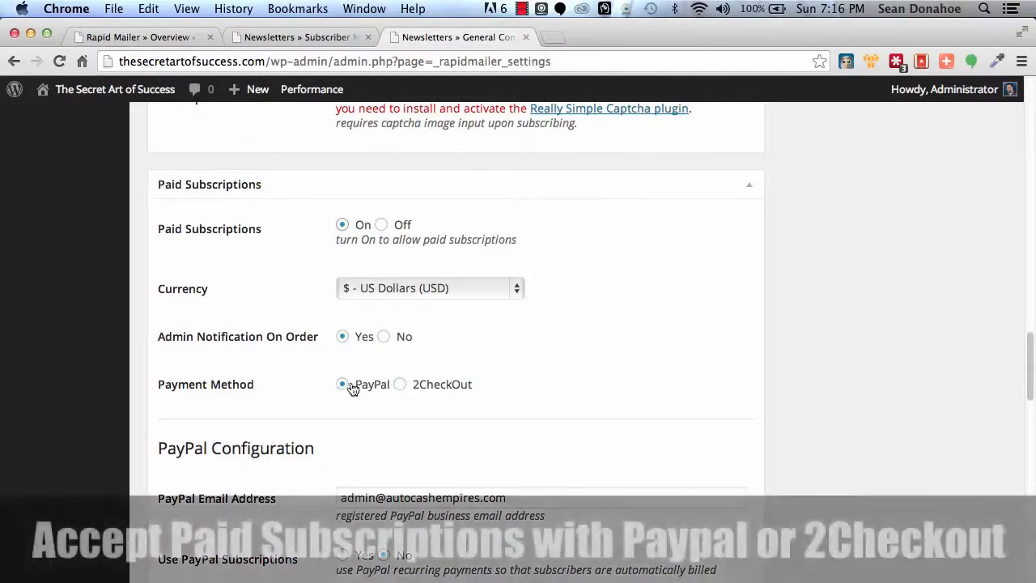
scroll(267, 417, "down", 1)
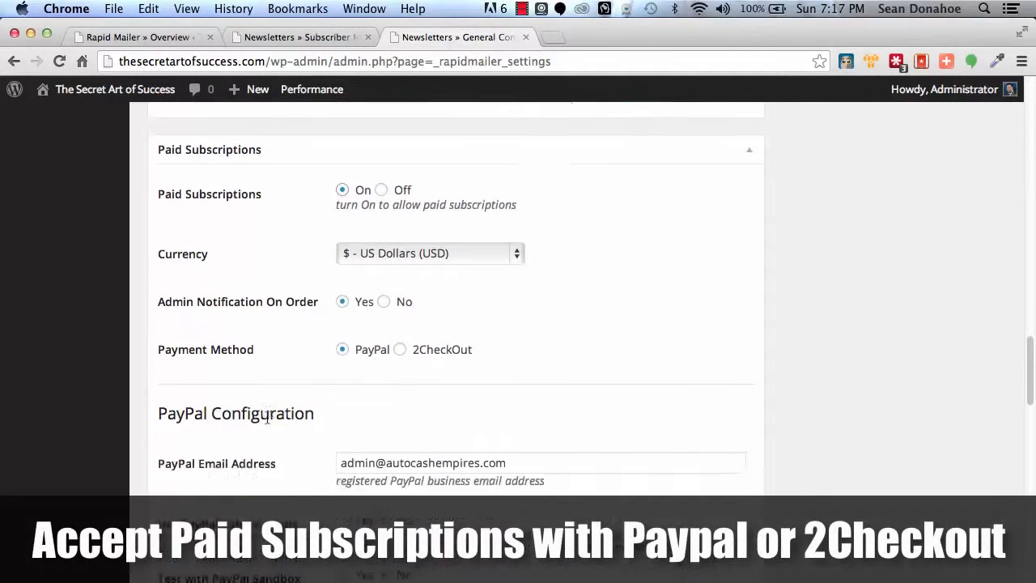
scroll(266, 417, "down", 2)
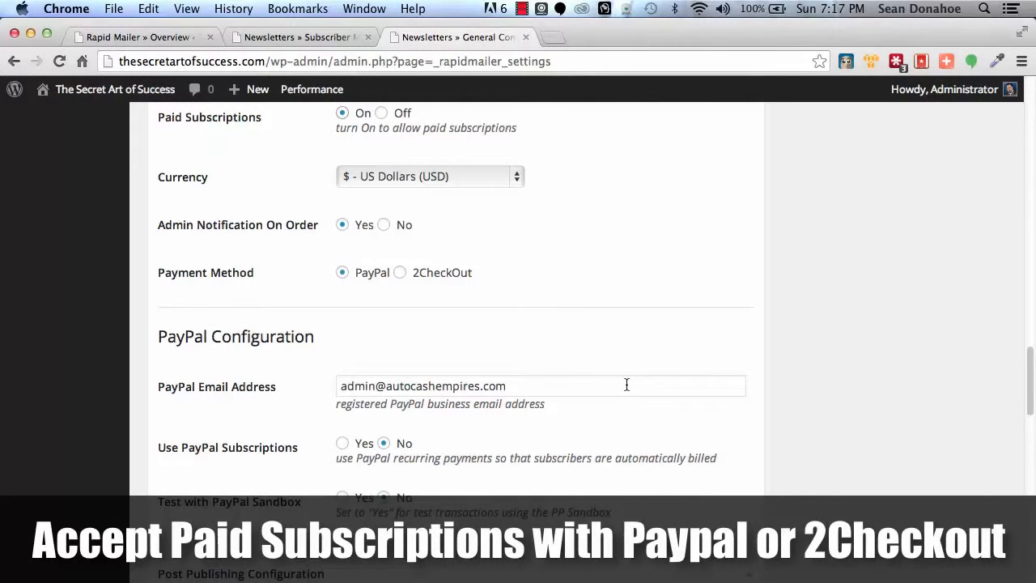
scroll(521, 306, "up", 1)
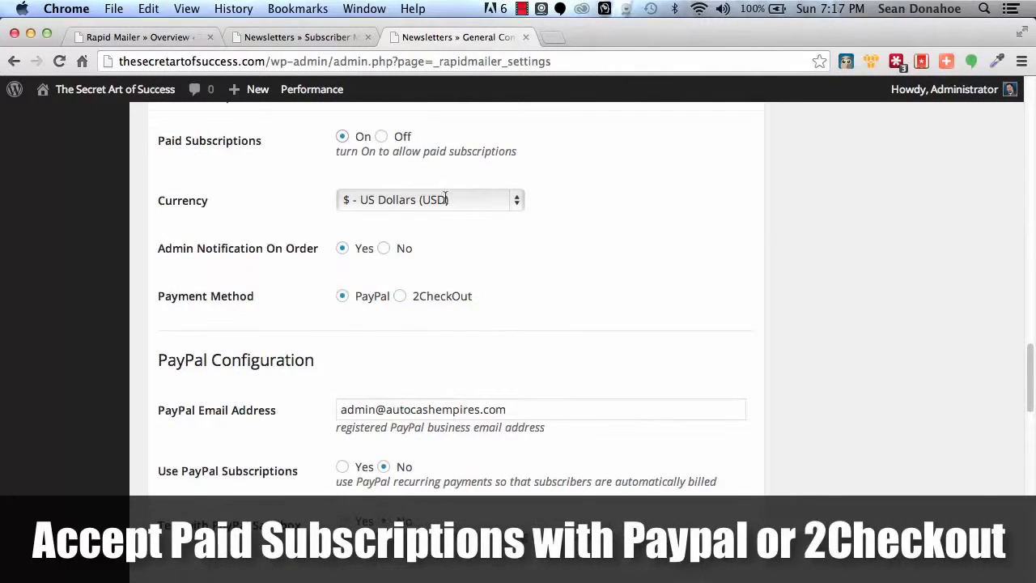
left_click(392, 145)
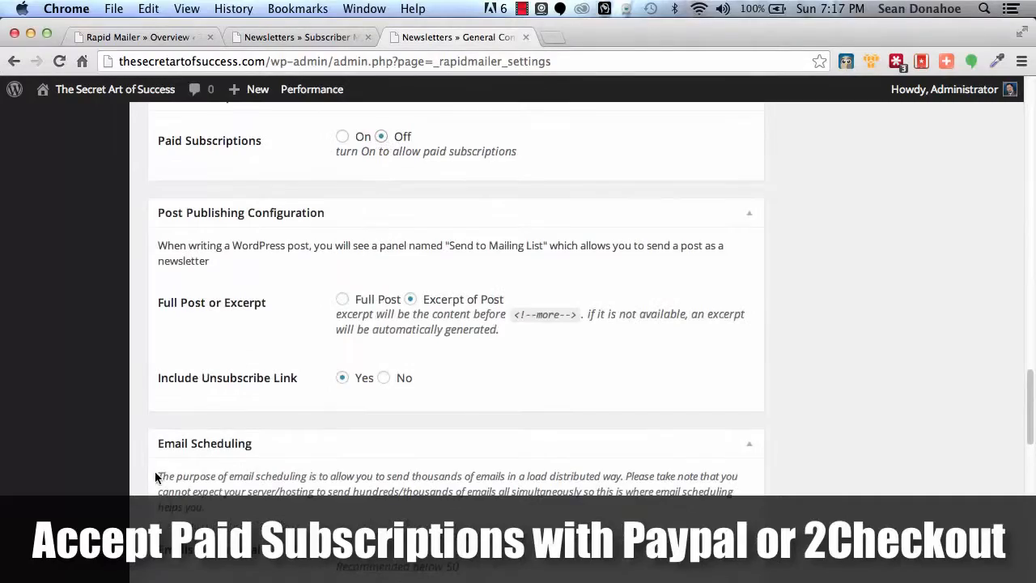
Step: Skim the remaining General Configuration settings through Email Scheduling and Load Default Scripts, and return to General Mail Settings
scroll(156, 478, "down", 10)
scroll(156, 478, "down", 5)
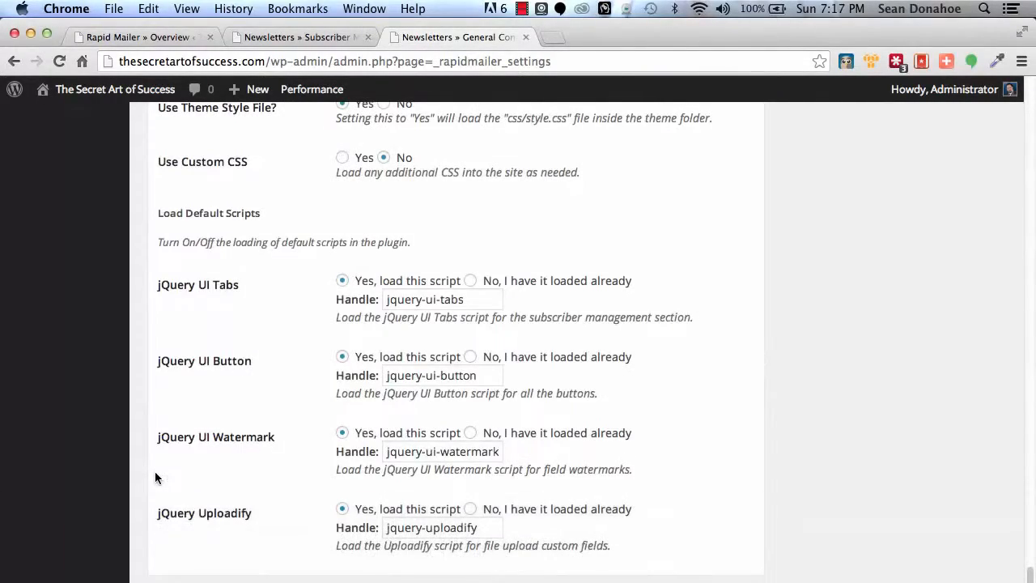
scroll(157, 477, "up", 15)
scroll(155, 471, "up", 10)
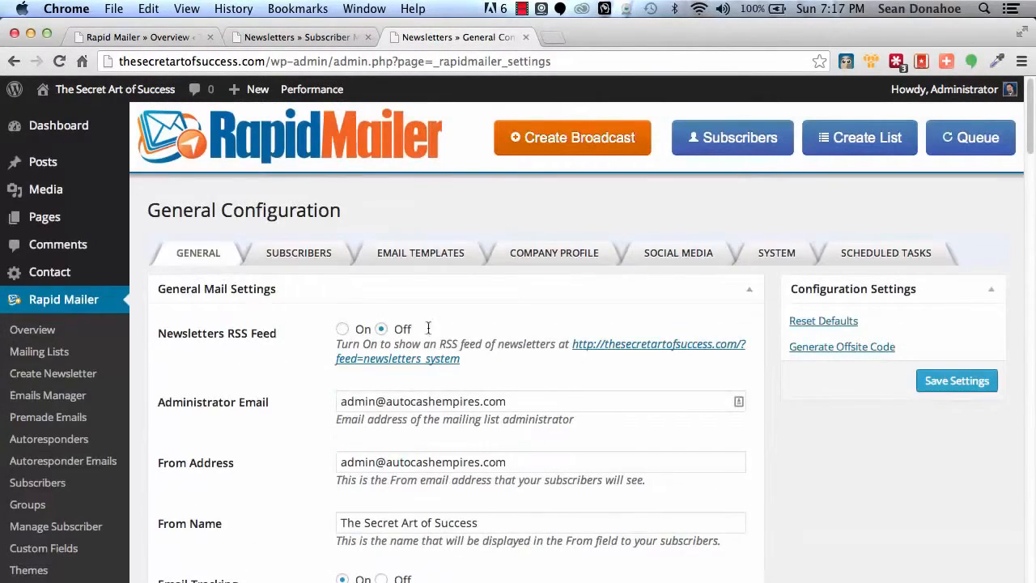